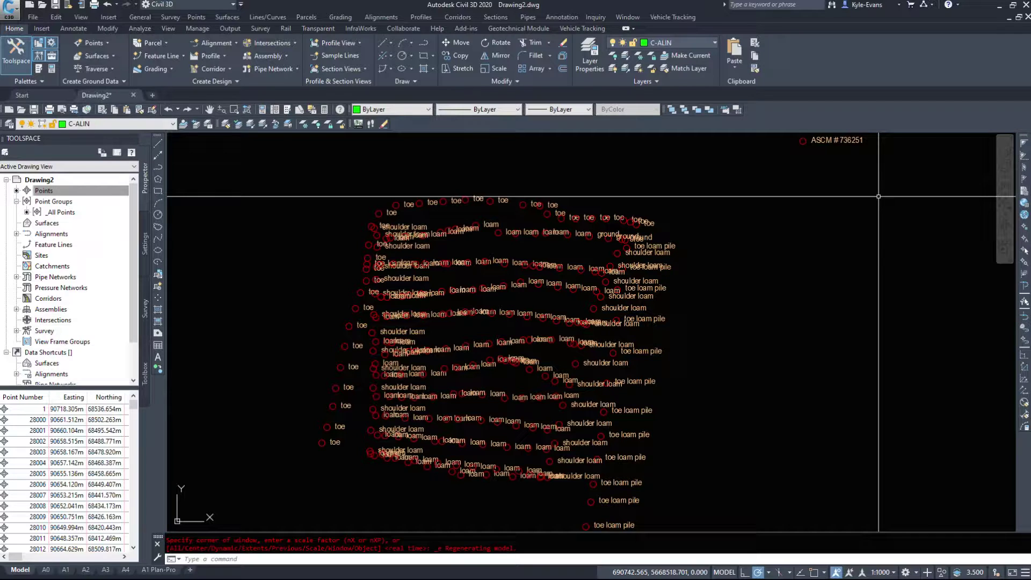
# - Open the properties of the COGO point labelled ASCM # 736251
pyautogui.click(836, 139)
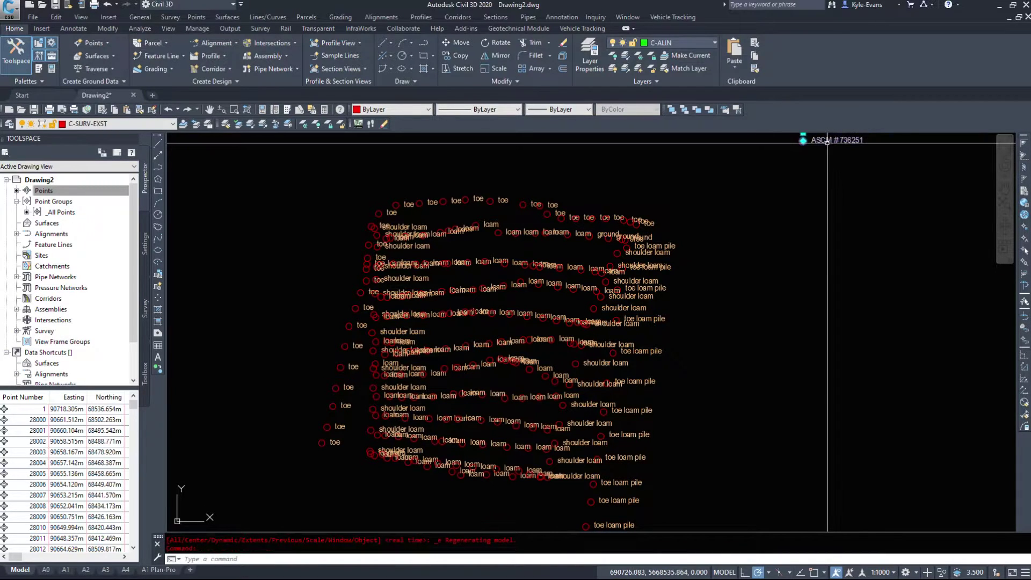
pyautogui.moveTo(705, 189); pyautogui.dragTo(689, 234, button='middle')
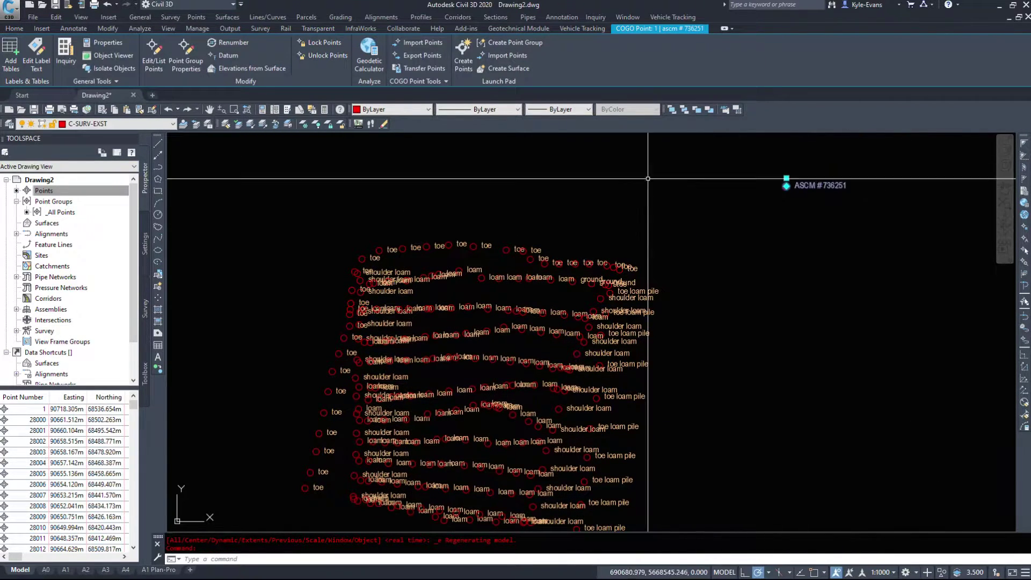
pyautogui.rightClick(390, 168)
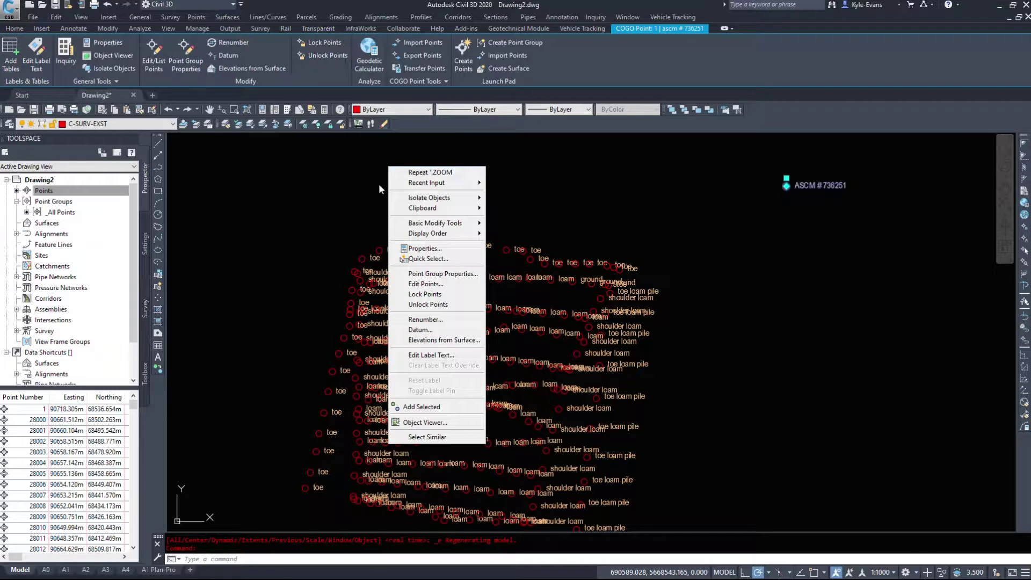
pyautogui.click(428, 249)
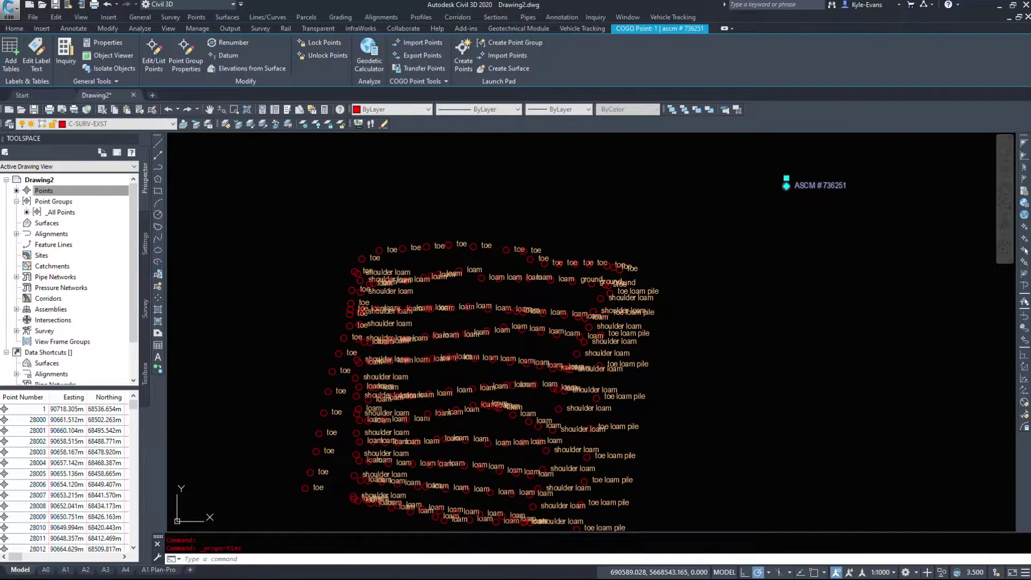
# - Enlarge the properties palette and examine the point's attributes through to its geometry coordinates
pyautogui.moveTo(751, 246)
pyautogui.mouseDown()
pyautogui.moveTo(965, 273)
pyautogui.moveTo(967, 261)
pyautogui.mouseUp()
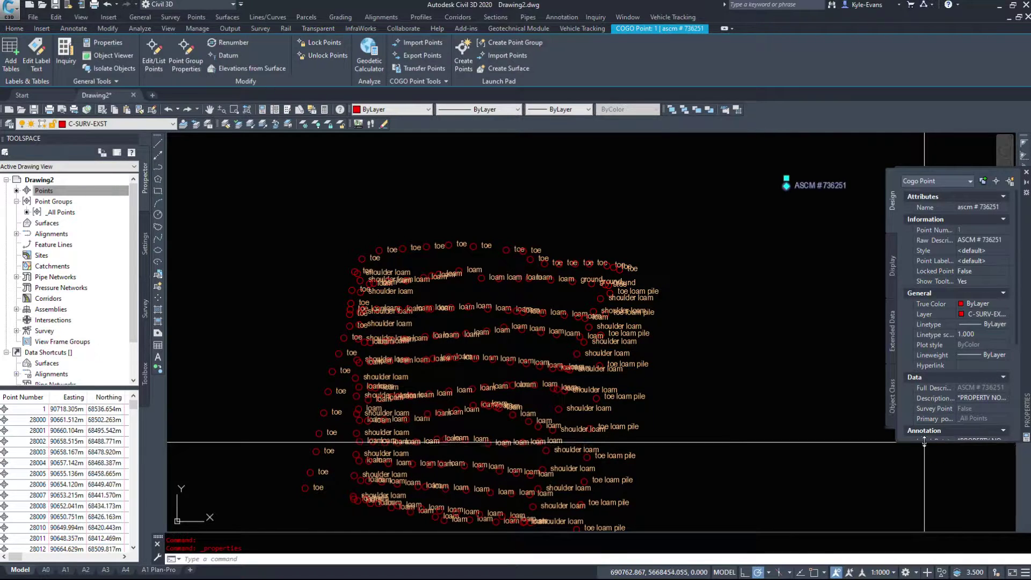
pyautogui.moveTo(923, 441); pyautogui.dragTo(923, 563)
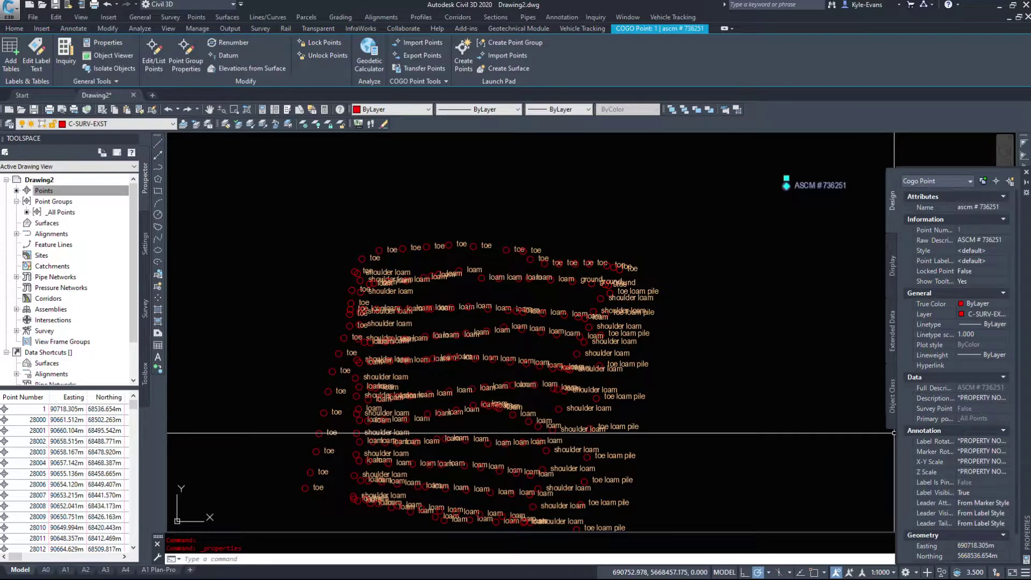
pyautogui.moveTo(894, 434); pyautogui.dragTo(815, 434)
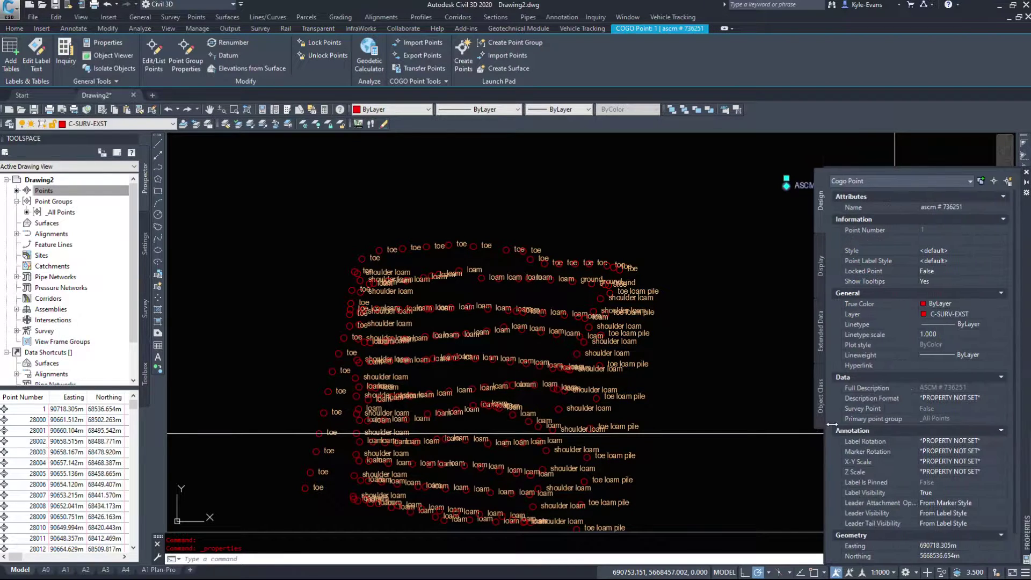
pyautogui.scroll(-2, 968, 437)
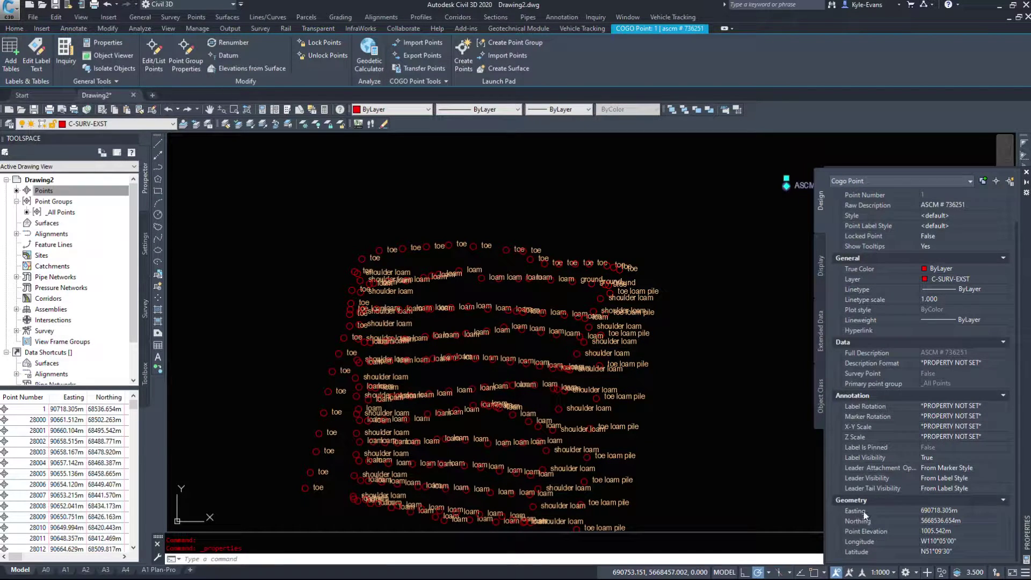
pyautogui.scroll(2, 923, 408)
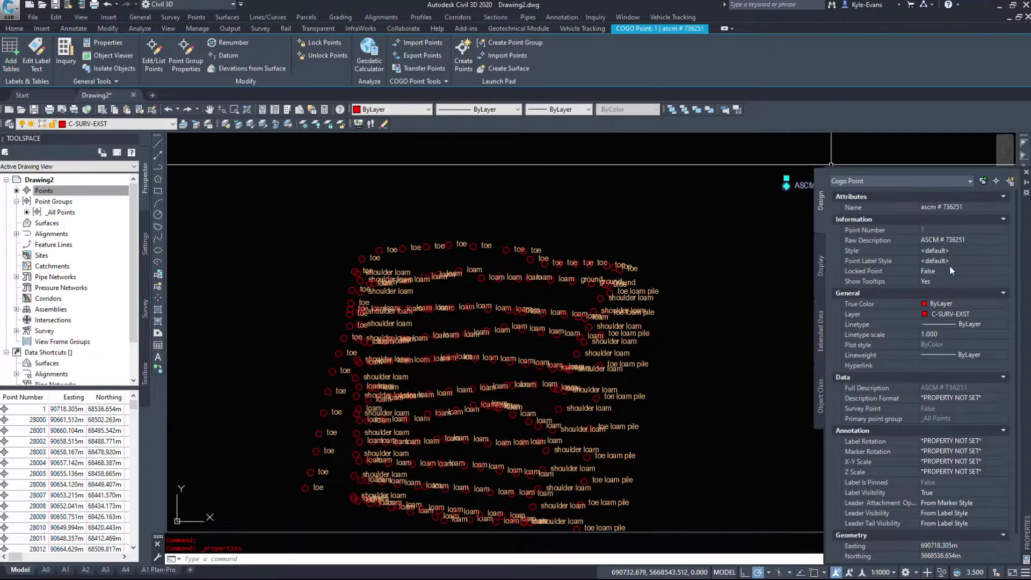
# - Set the point's name to *PROPERTY NOT SET* and close its properties
pyautogui.click(928, 240)
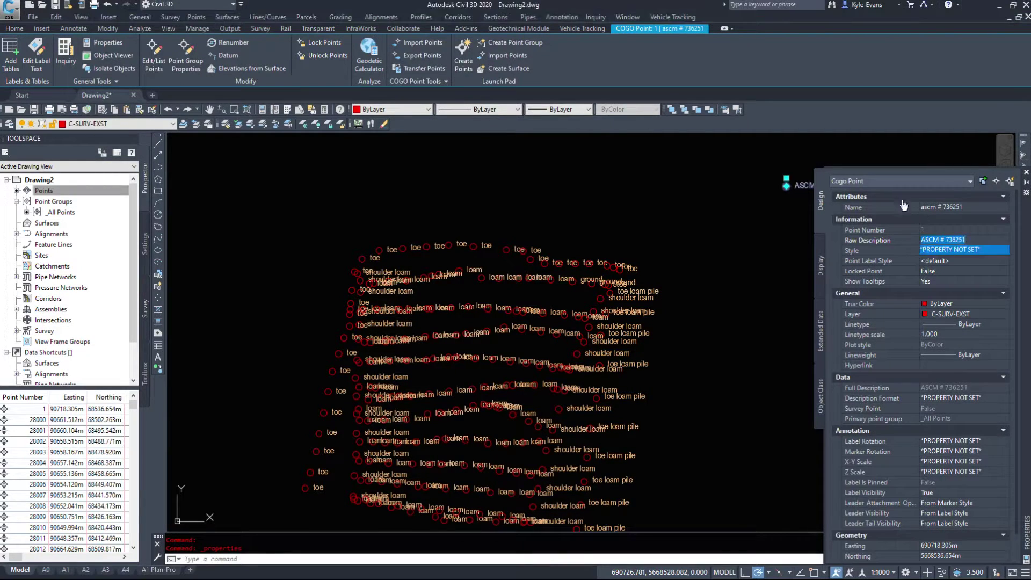
pyautogui.click(948, 208)
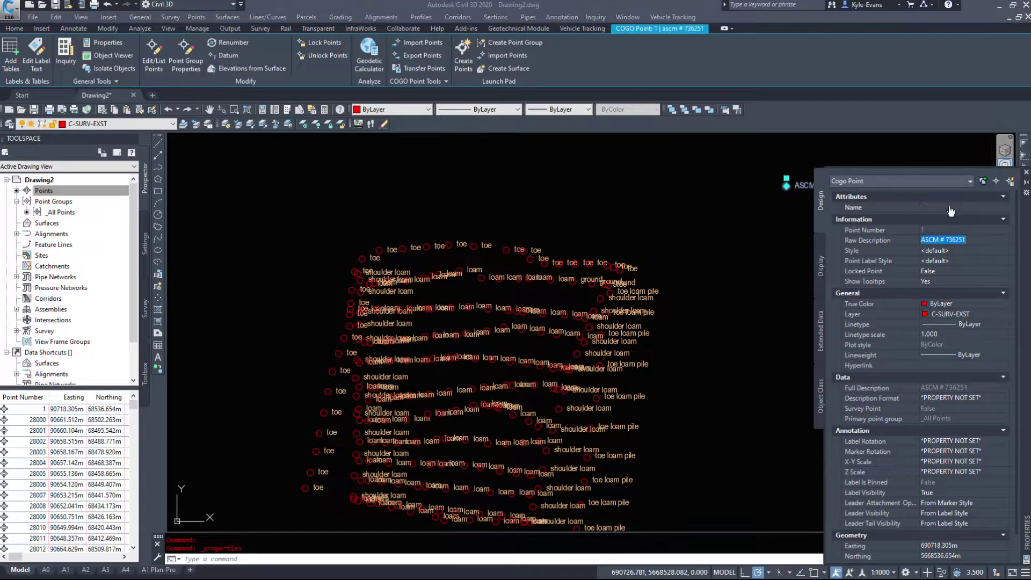
pyautogui.click(950, 211)
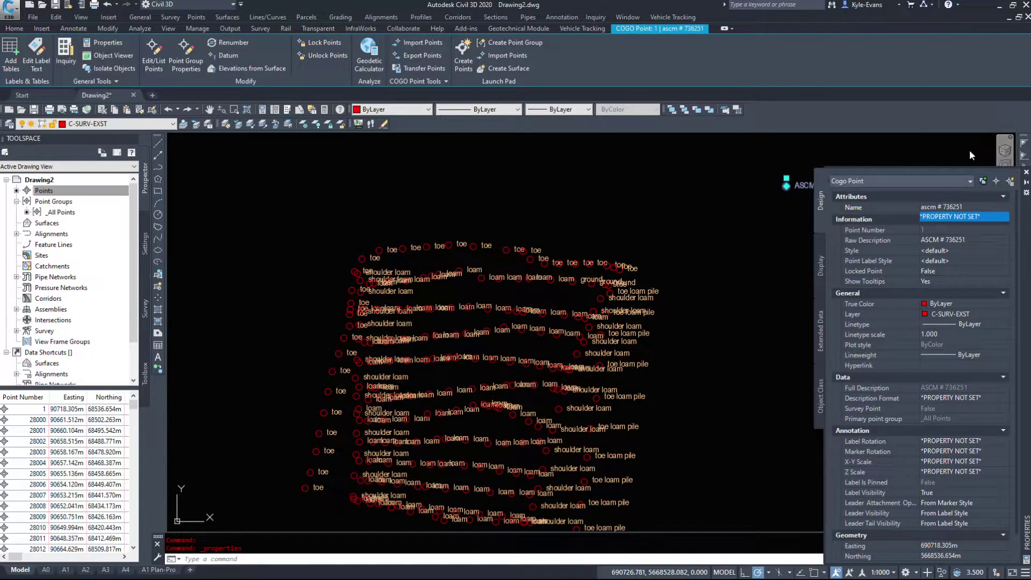
pyautogui.moveTo(953, 207); pyautogui.dragTo(943, 207)
pyautogui.click(925, 217)
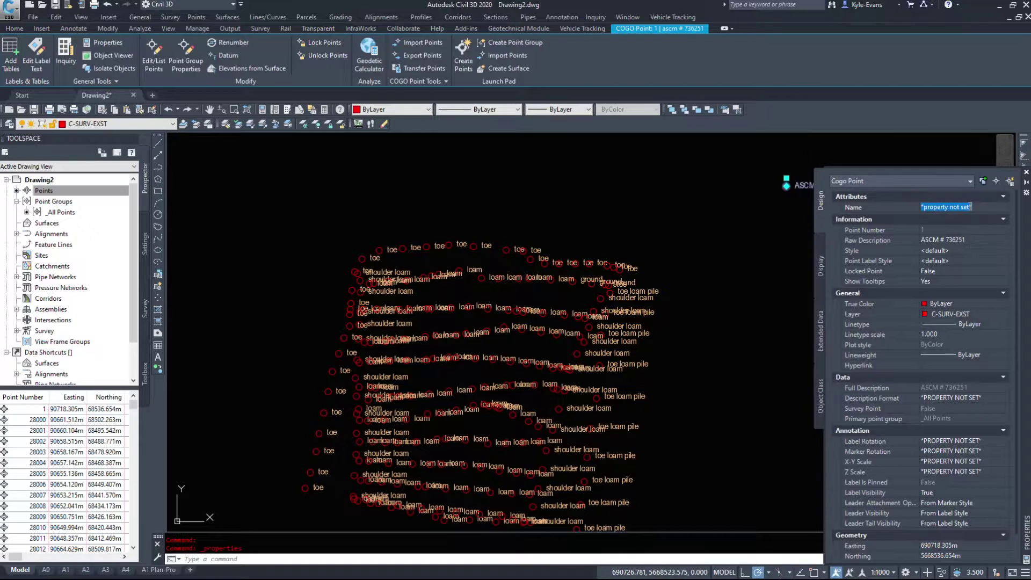
pyautogui.click(1026, 171)
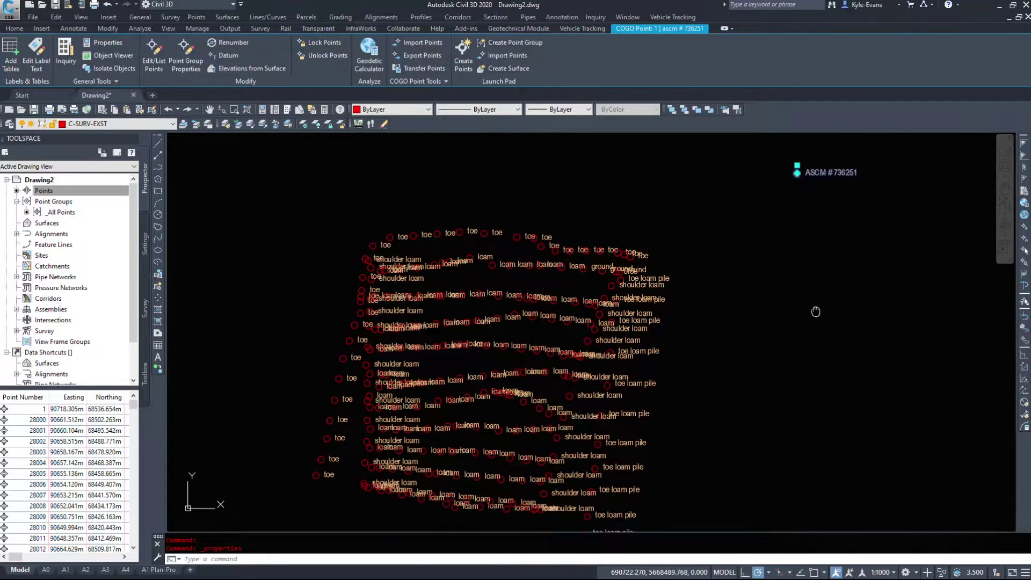
# - Open the ASCM # 736251 point for editing in the Point Editor and enlarge the table so its columns are readable
pyautogui.press('Escape')
pyautogui.click(779, 245)
pyautogui.rightClick(673, 218)
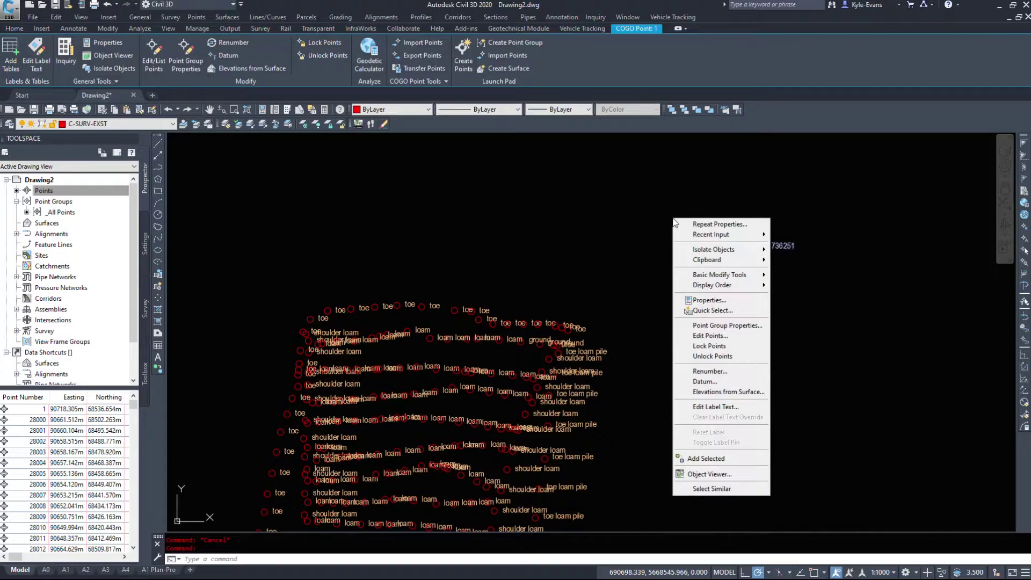
pyautogui.click(729, 340)
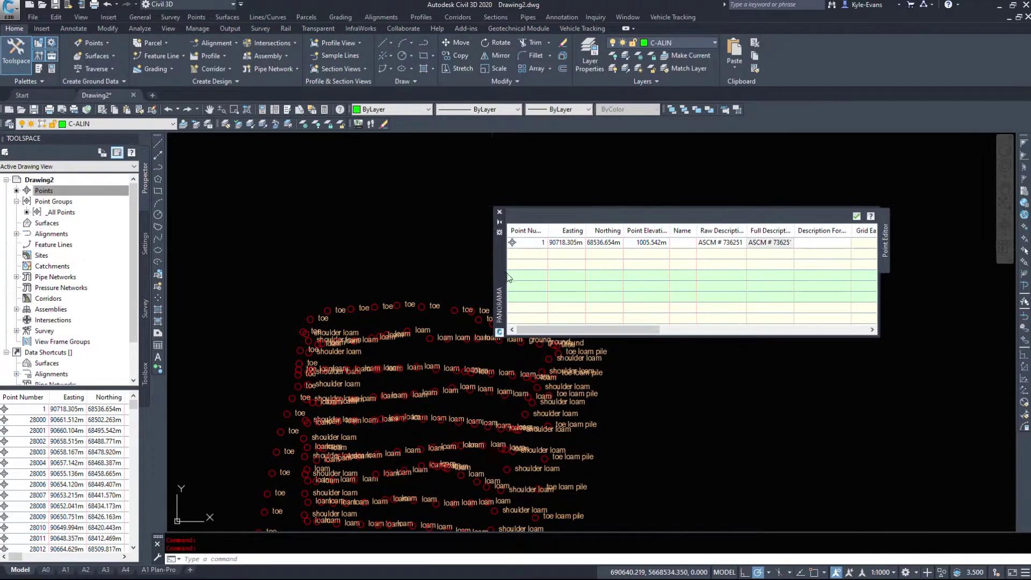
pyautogui.moveTo(499, 287); pyautogui.dragTo(223, 224)
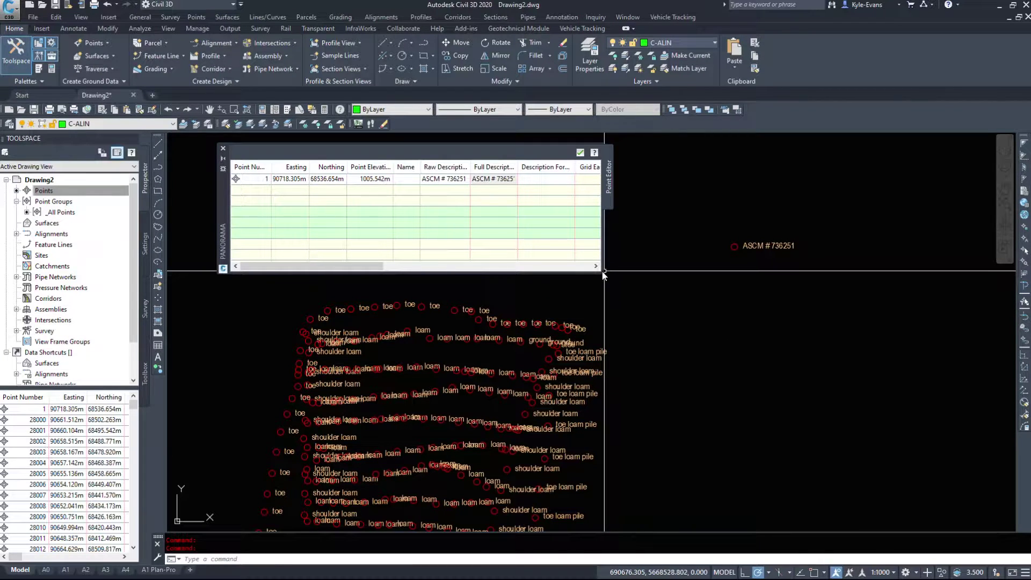
pyautogui.moveTo(602, 271); pyautogui.dragTo(927, 284)
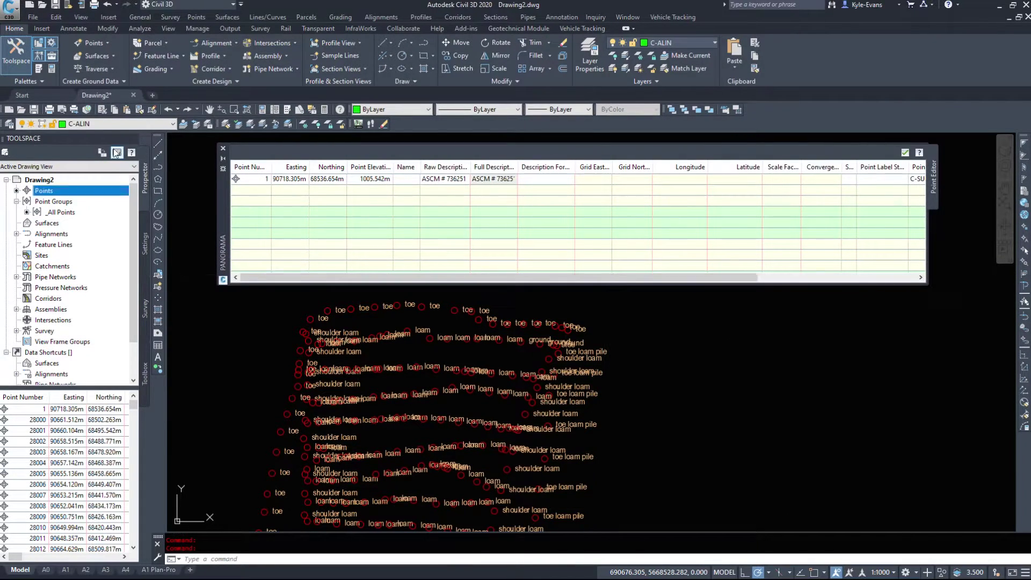
pyautogui.moveTo(315, 171); pyautogui.dragTo(395, 163)
pyautogui.moveTo(223, 252); pyautogui.dragTo(223, 385)
# - Set the point's easting to 690719.305 m
pyautogui.click(320, 312)
pyautogui.click(320, 311)
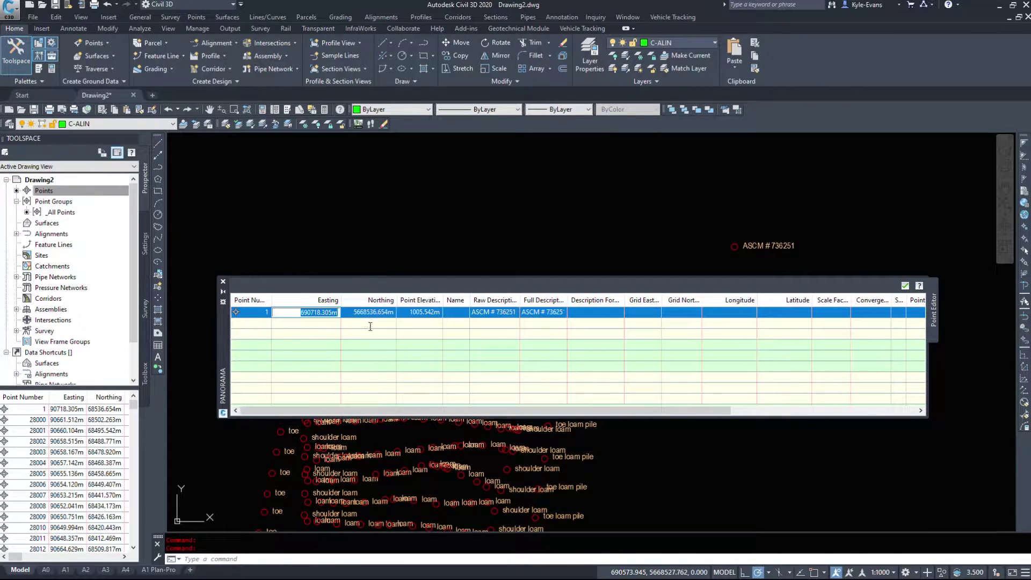
pyautogui.click(316, 312)
pyautogui.press('Return')
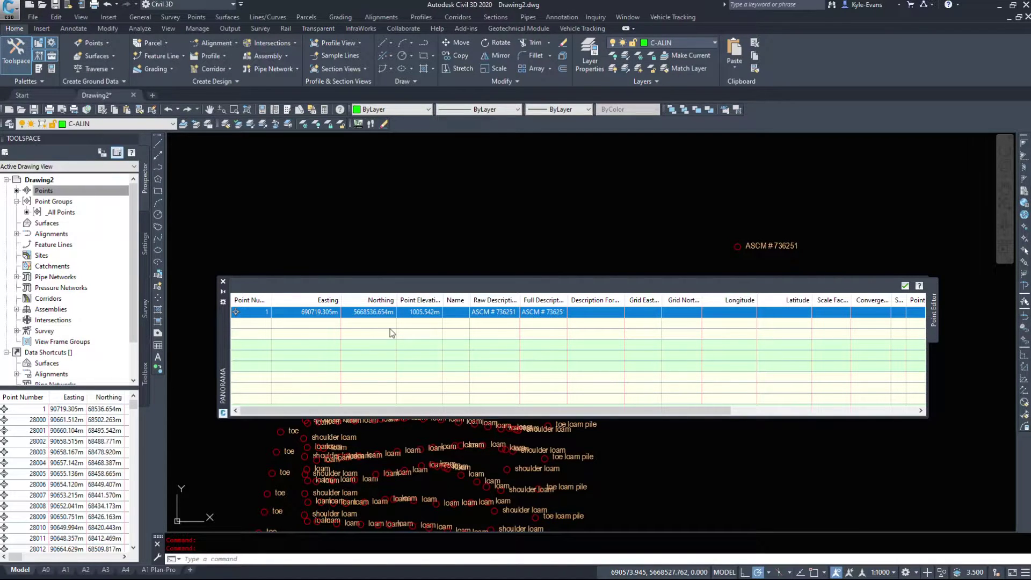
# - Set the point's northing to 5668538.654 m
pyautogui.click(383, 313)
pyautogui.click(377, 305)
pyautogui.click(378, 312)
pyautogui.click(379, 311)
pyautogui.click(376, 313)
pyautogui.press('BackSpace')
pyautogui.write('8')
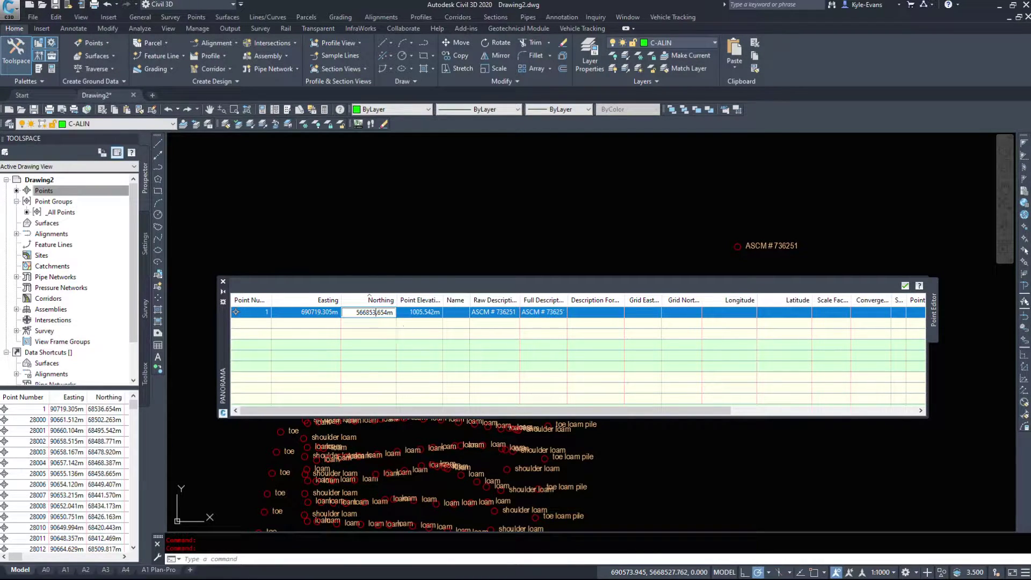
pyautogui.press('Return')
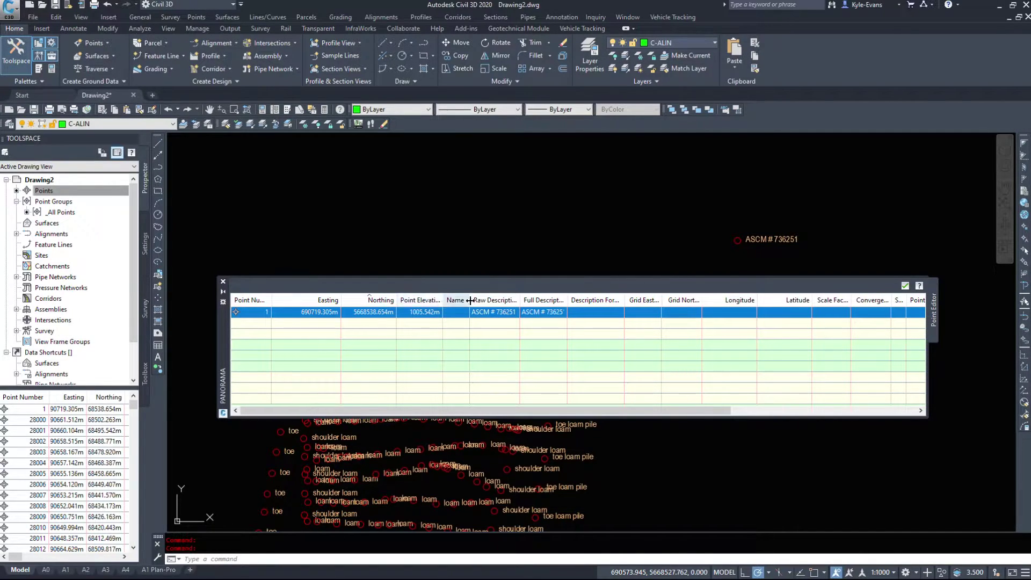
# - Copy the point's raw description into its name as ascm # 736251 and widen the Name column
pyautogui.doubleClick(498, 311)
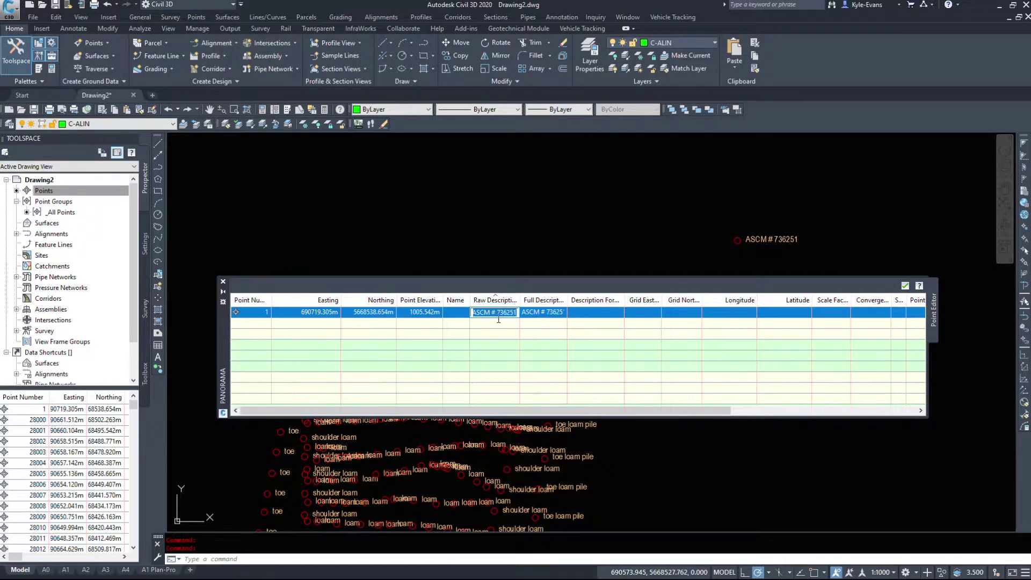
pyautogui.click(457, 313)
pyautogui.write('ascm # 736251')
pyautogui.click(498, 355)
pyautogui.moveTo(468, 299); pyautogui.dragTo(510, 299)
# - Widen the Description Format column and open the point's description format cell for inspection
pyautogui.moveTo(223, 376); pyautogui.dragTo(193, 330)
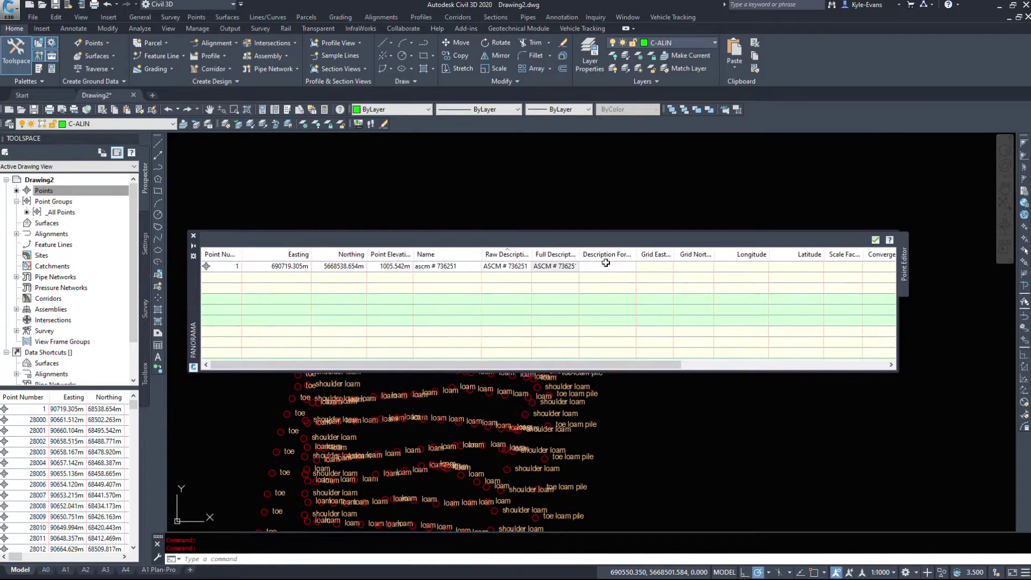
pyautogui.moveTo(638, 249); pyautogui.dragTo(661, 253)
pyautogui.click(623, 268)
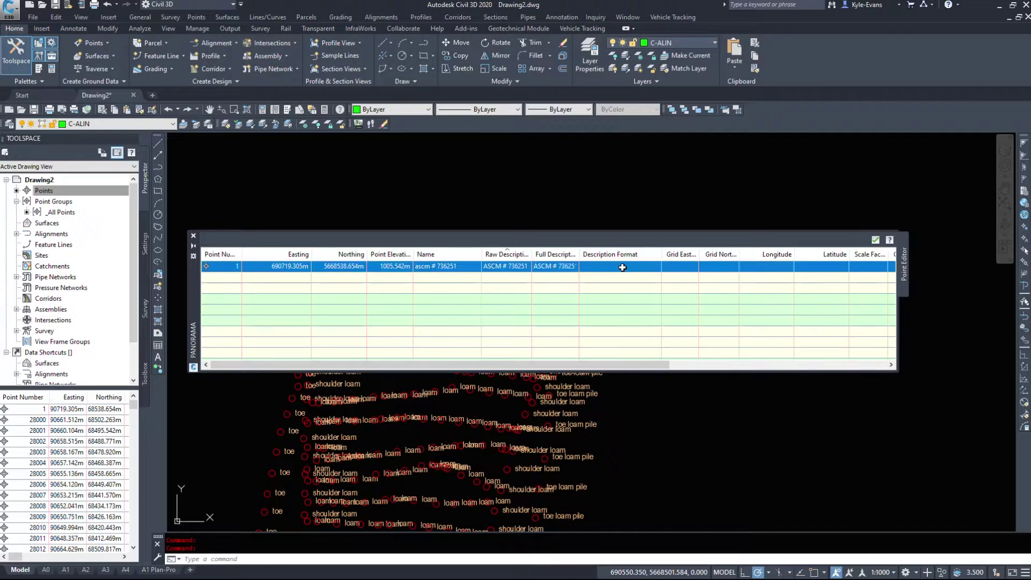
pyautogui.click(618, 267)
pyautogui.moveTo(195, 298); pyautogui.dragTo(169, 252)
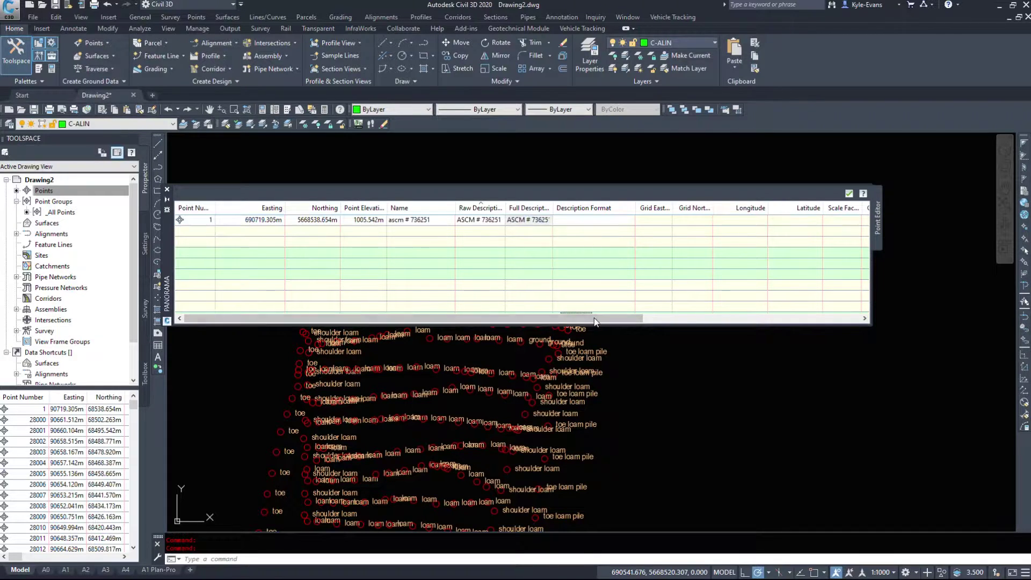
# - Widen the Point Layer column, look at the layer selection for the point and dismiss it
pyautogui.moveTo(464, 322); pyautogui.dragTo(669, 321)
pyautogui.moveTo(711, 211); pyautogui.dragTo(730, 211)
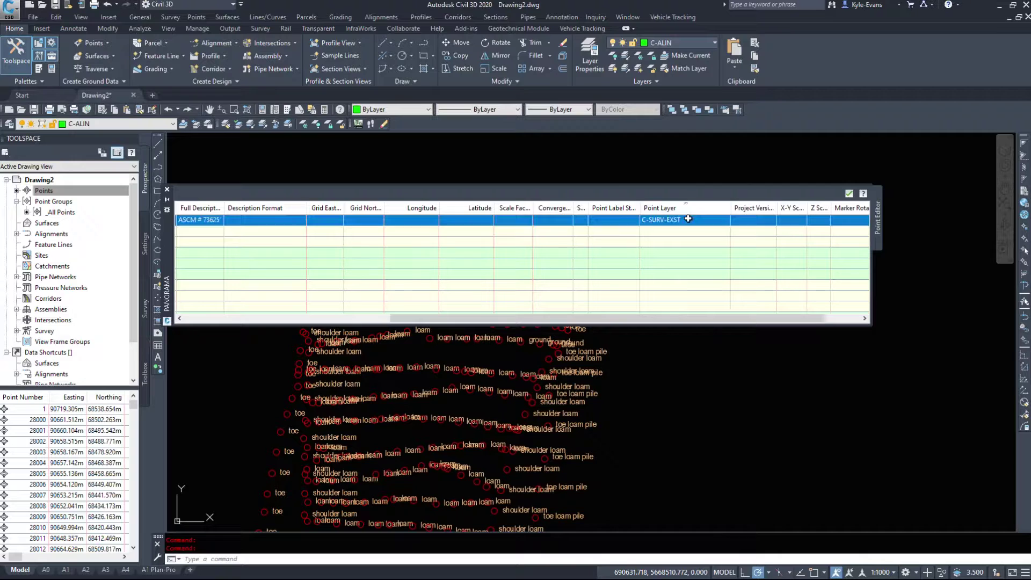
pyautogui.click(682, 221)
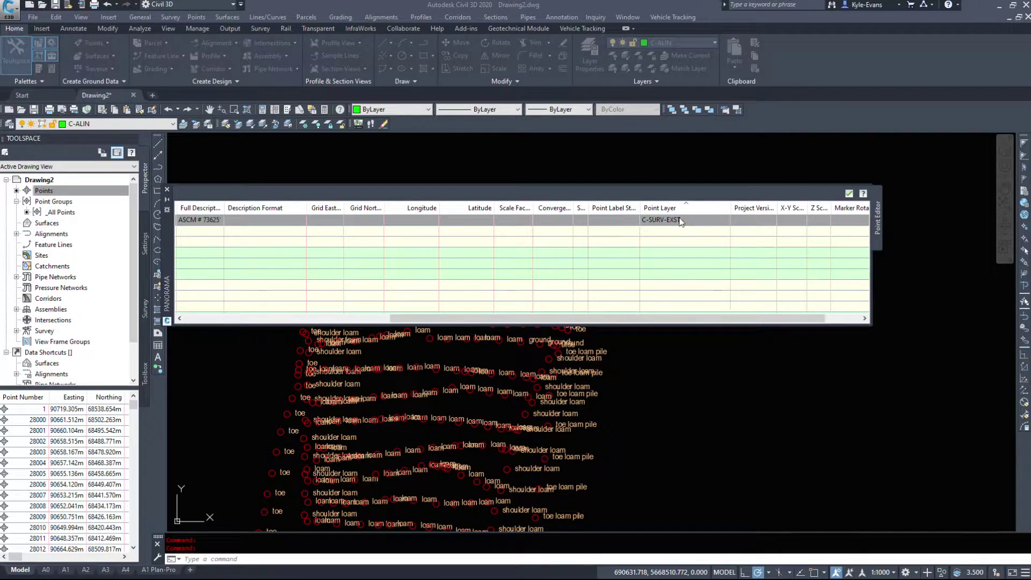
pyautogui.moveTo(108, 269); pyautogui.dragTo(671, 214)
pyautogui.click(710, 433)
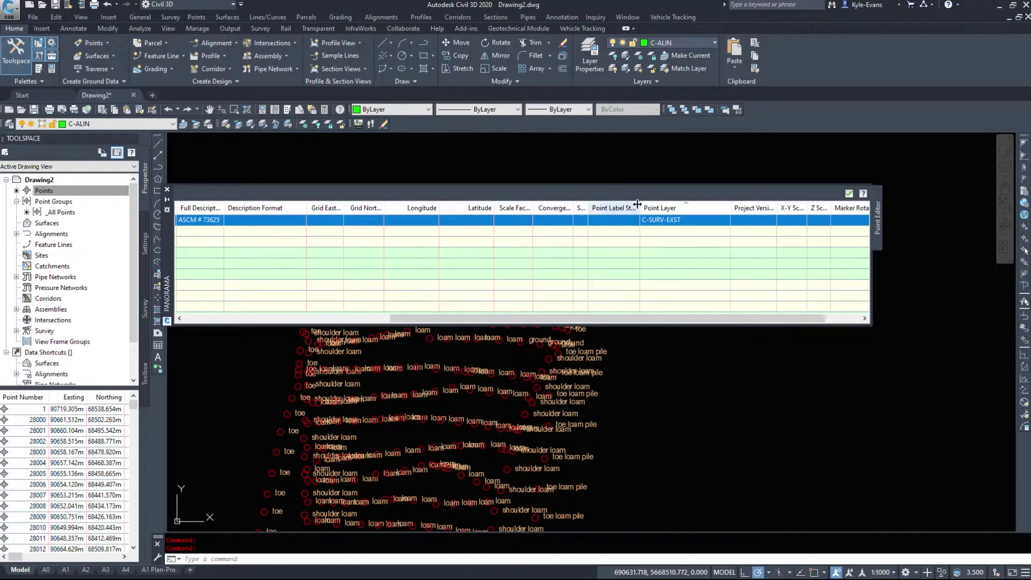
# - Set the point's label style to EDDT Elevation-Description
pyautogui.click(619, 222)
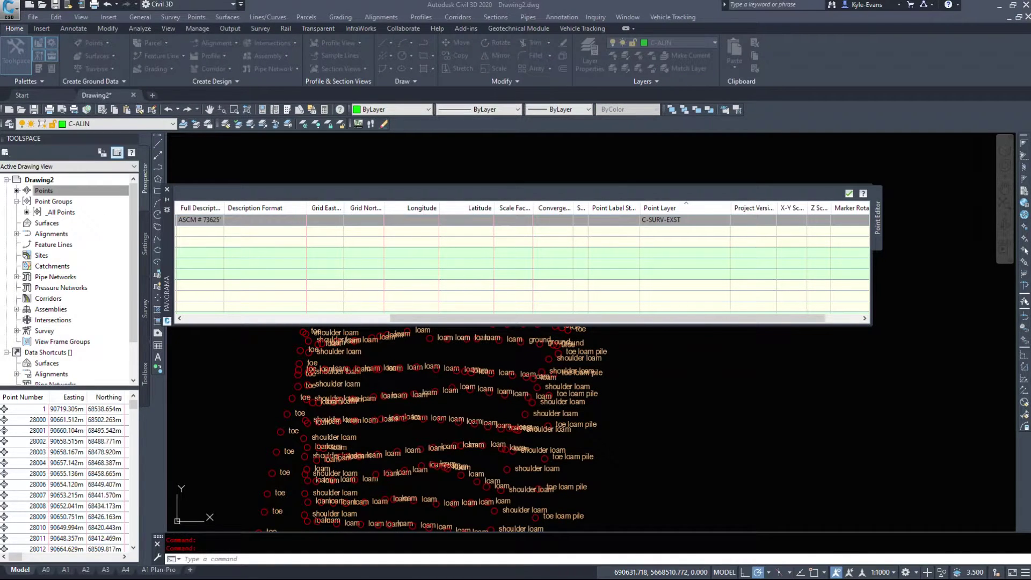
pyautogui.click(614, 220)
pyautogui.click(585, 212)
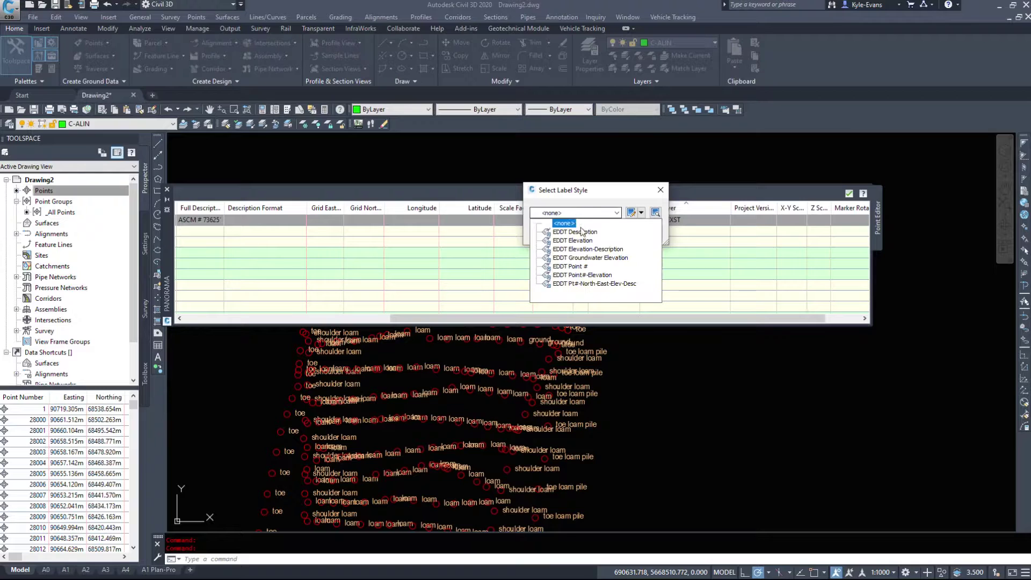
pyautogui.click(587, 250)
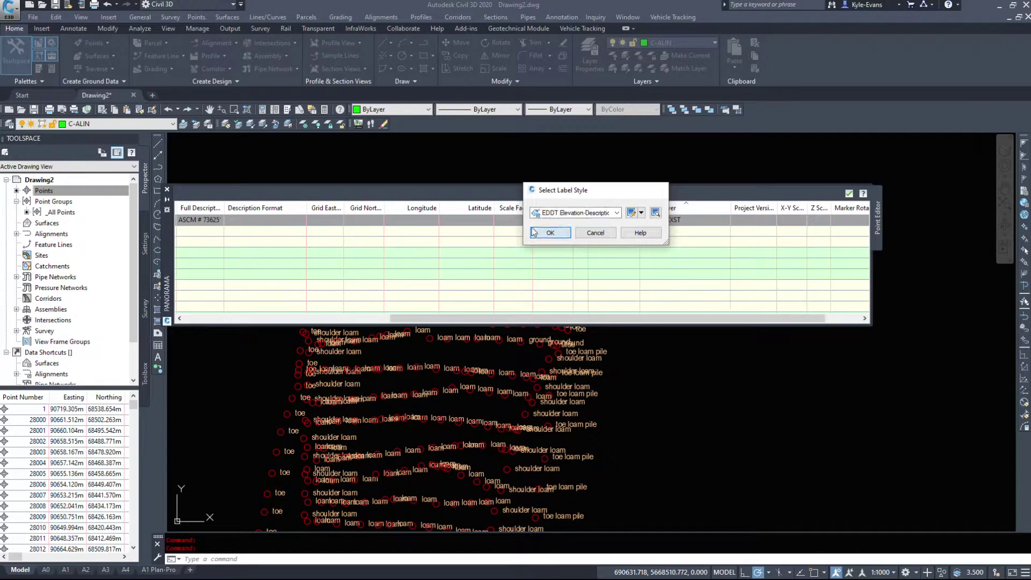
pyautogui.press('Return')
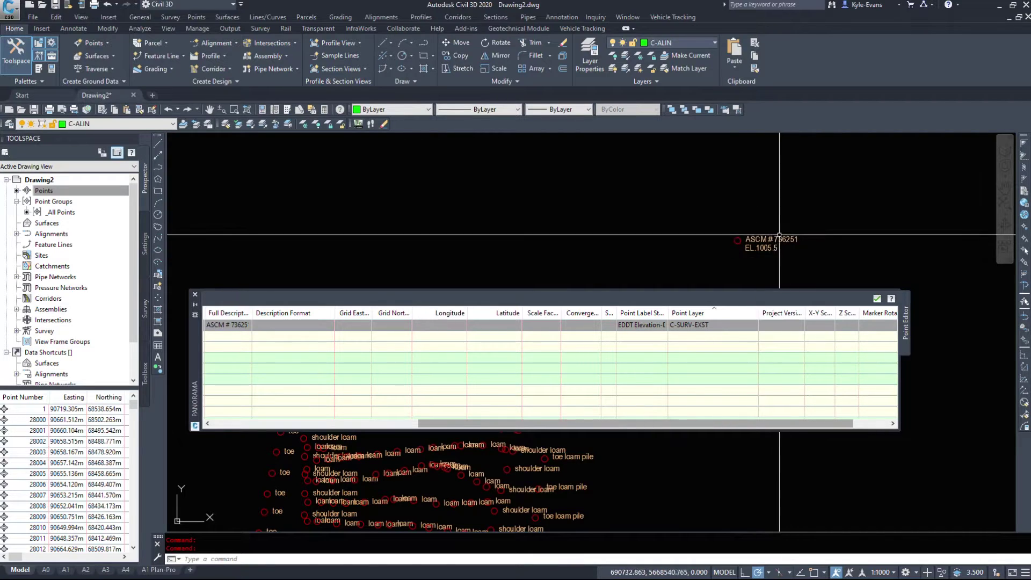
# - Change the point's label style to EDDT Pt#-North-East-Elev-Desc
pyautogui.click(649, 326)
pyautogui.click(585, 213)
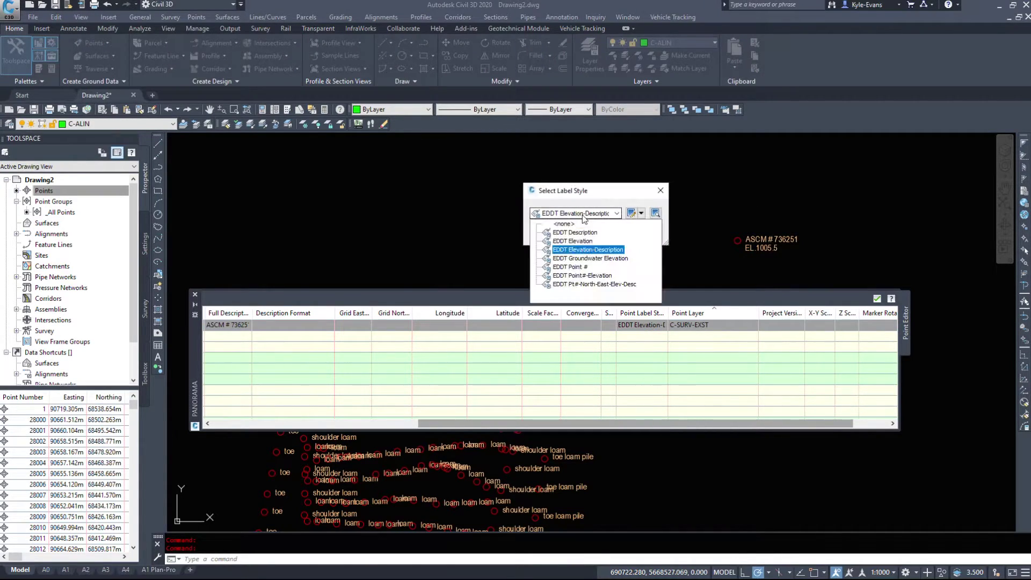
pyautogui.click(579, 284)
pyautogui.click(601, 235)
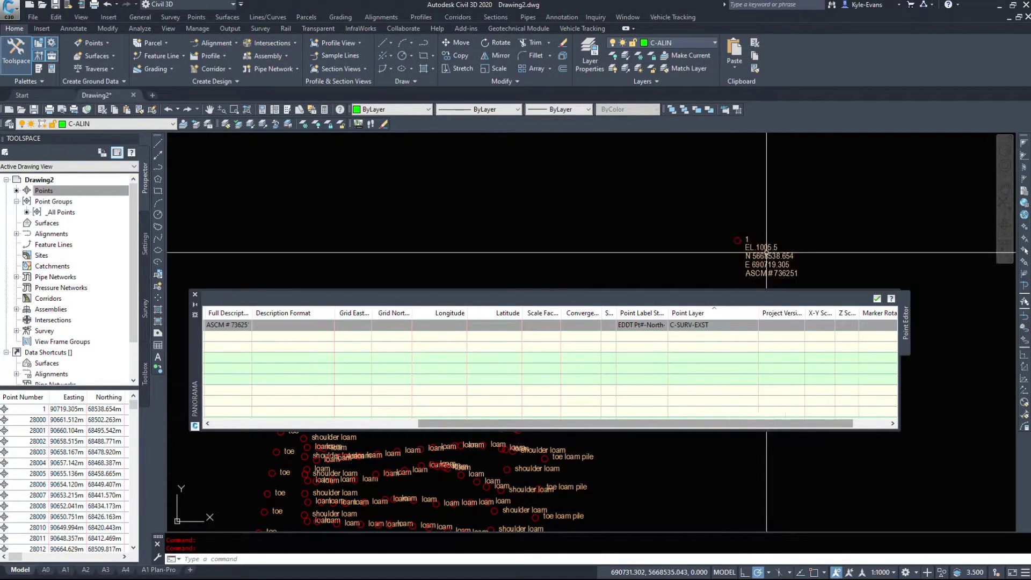
# - Set the point's label style to EDDT Description
pyautogui.click(652, 325)
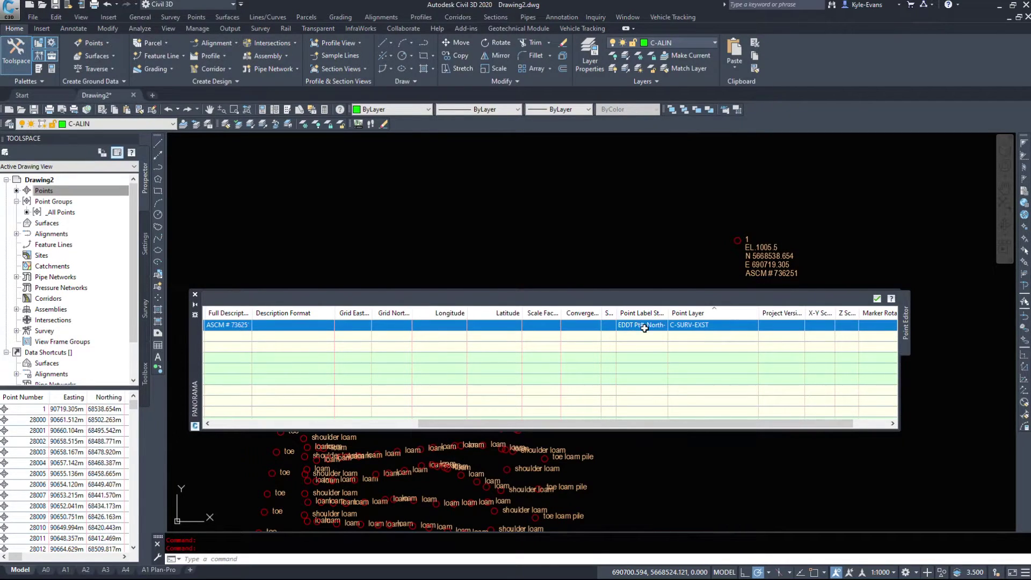
pyautogui.click(647, 325)
pyautogui.click(591, 213)
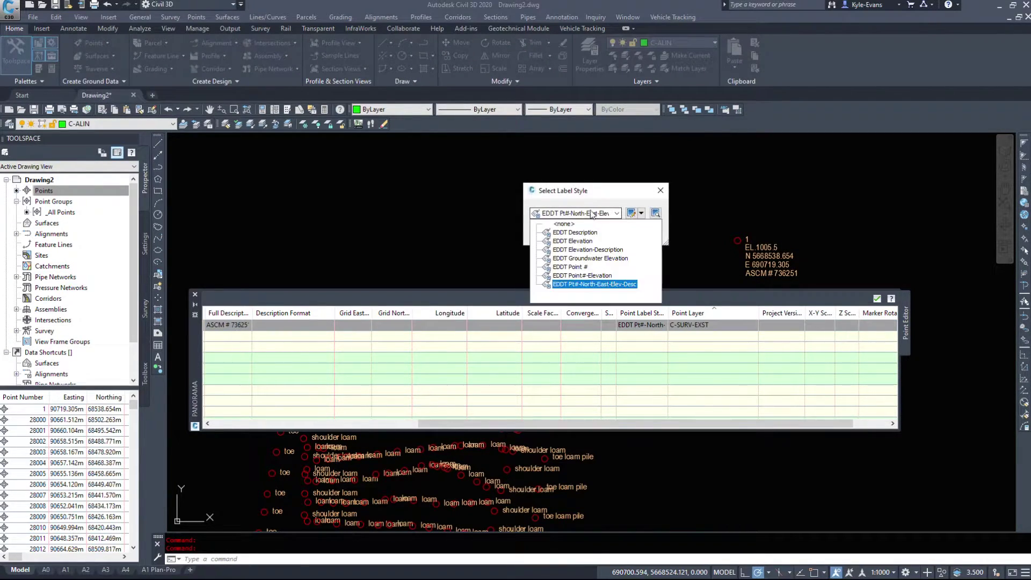
pyautogui.click(573, 232)
pyautogui.click(559, 235)
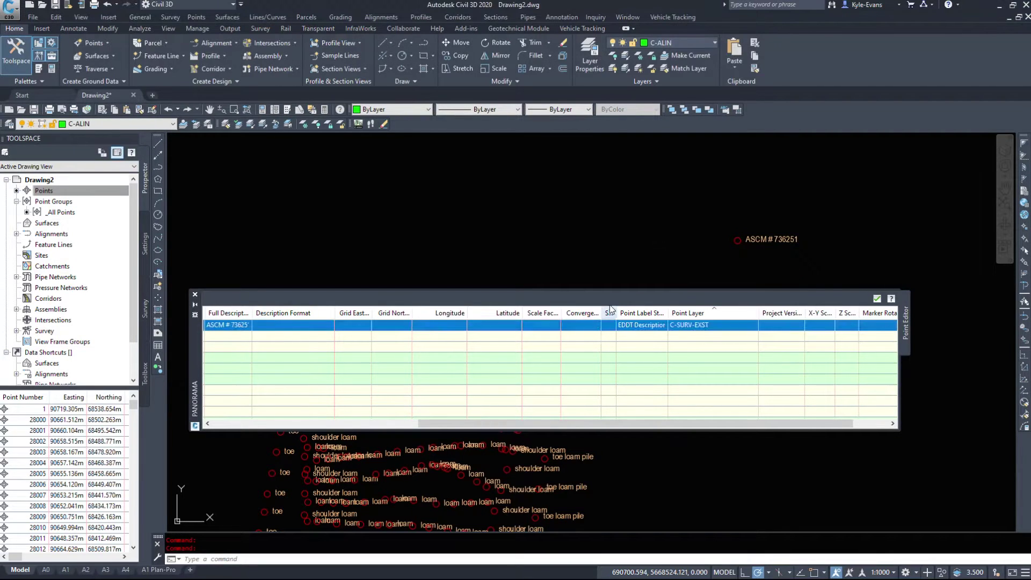
# - Widen the Style column and set the point's style to EDDT Control Point
pyautogui.moveTo(619, 312); pyautogui.dragTo(686, 313)
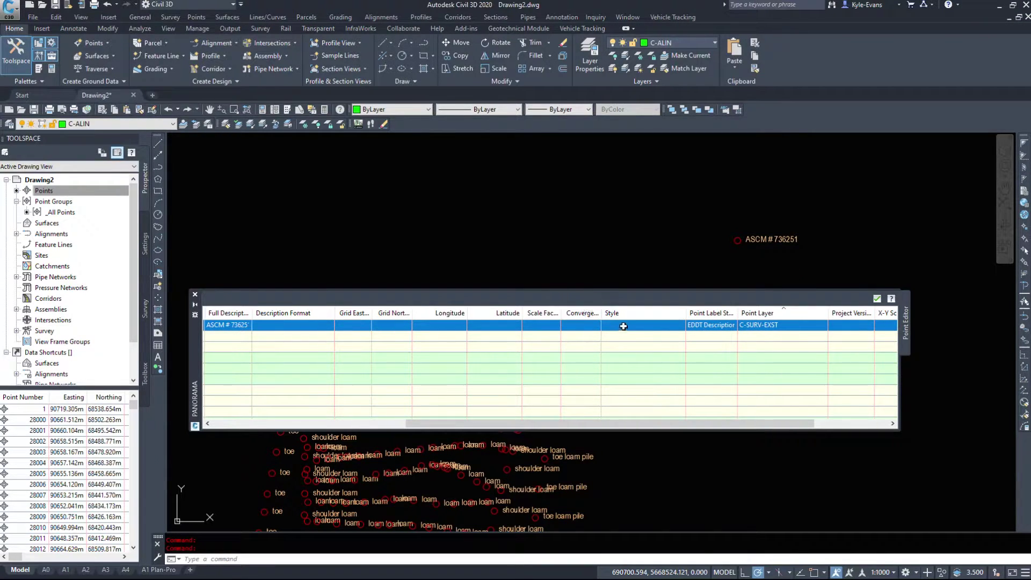
pyautogui.click(622, 325)
pyautogui.click(590, 213)
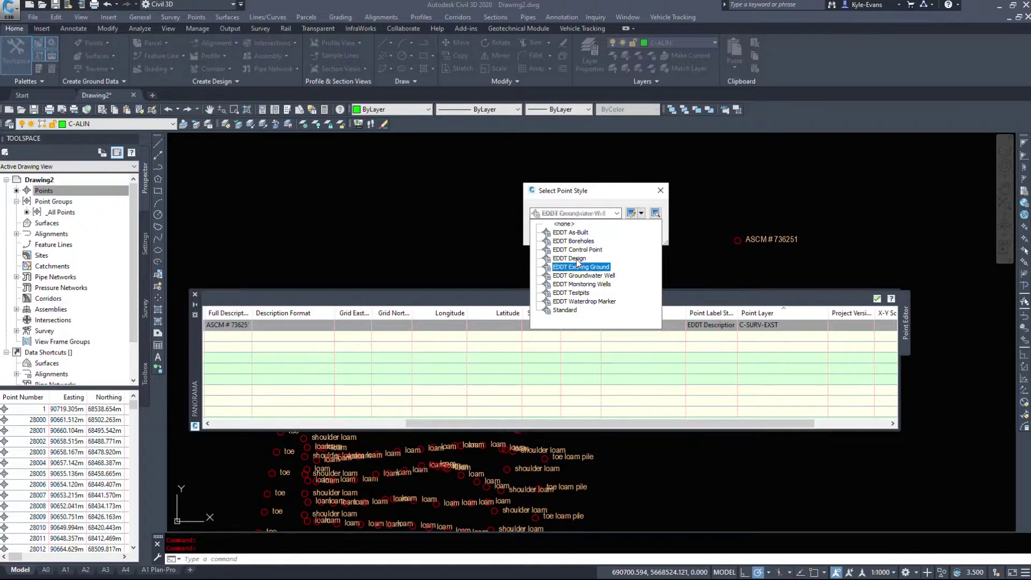
pyautogui.click(564, 250)
pyautogui.click(550, 233)
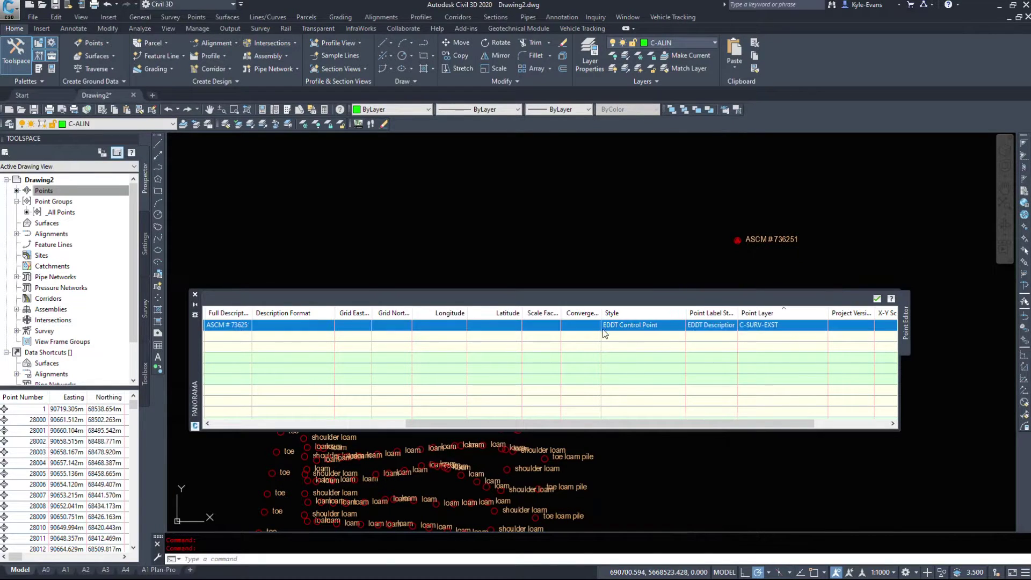
# - Reset the point's style to <none>
pyautogui.click(620, 325)
pyautogui.click(591, 212)
pyautogui.click(550, 223)
pyautogui.click(545, 233)
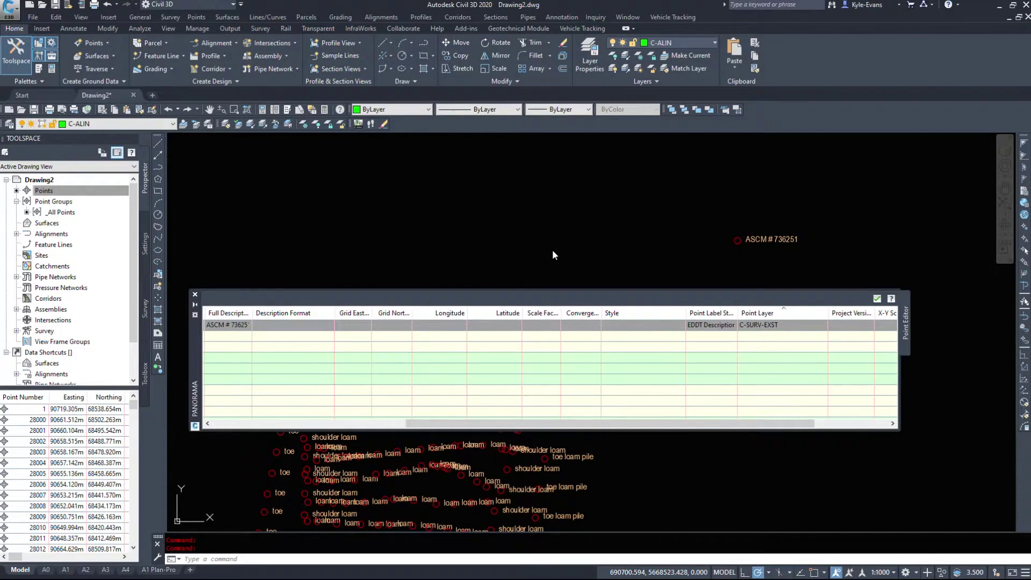
# - Close the Point Editor and widen the Toolspace so that more columns of the point list are shown
pyautogui.click(326, 324)
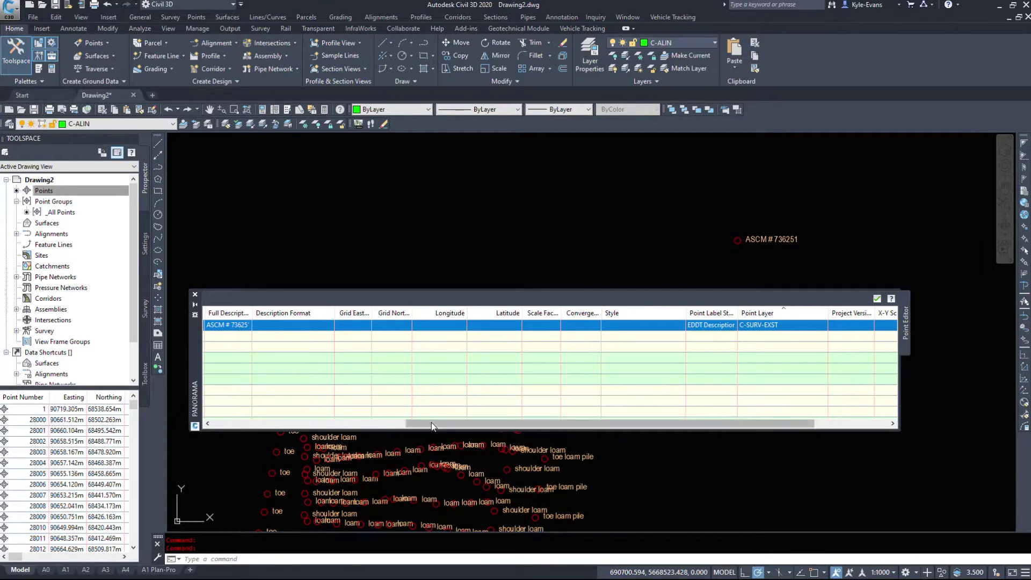
pyautogui.moveTo(433, 424); pyautogui.dragTo(215, 424)
pyautogui.click(196, 297)
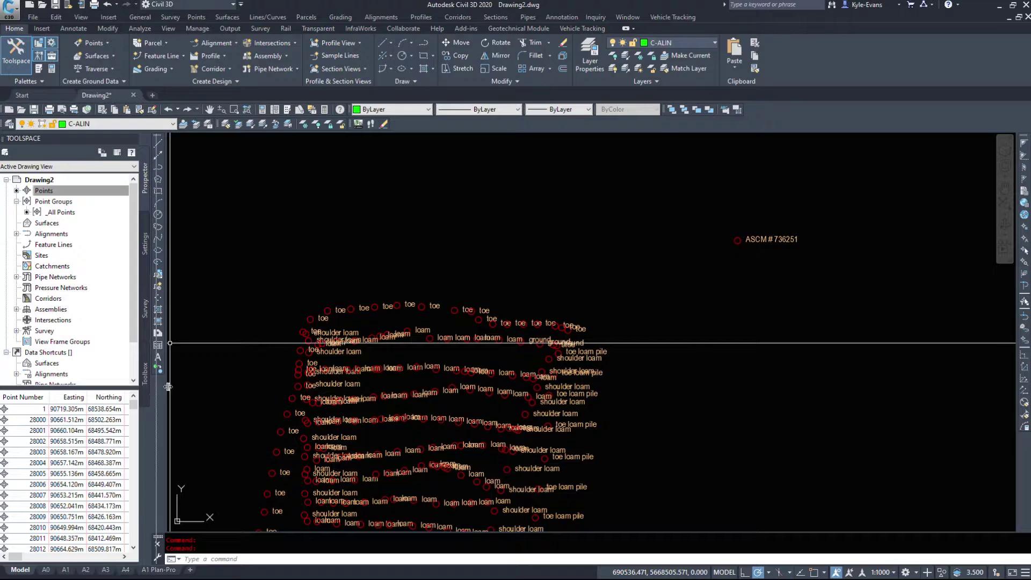
pyautogui.moveTo(514, 391); pyautogui.dragTo(513, 391)
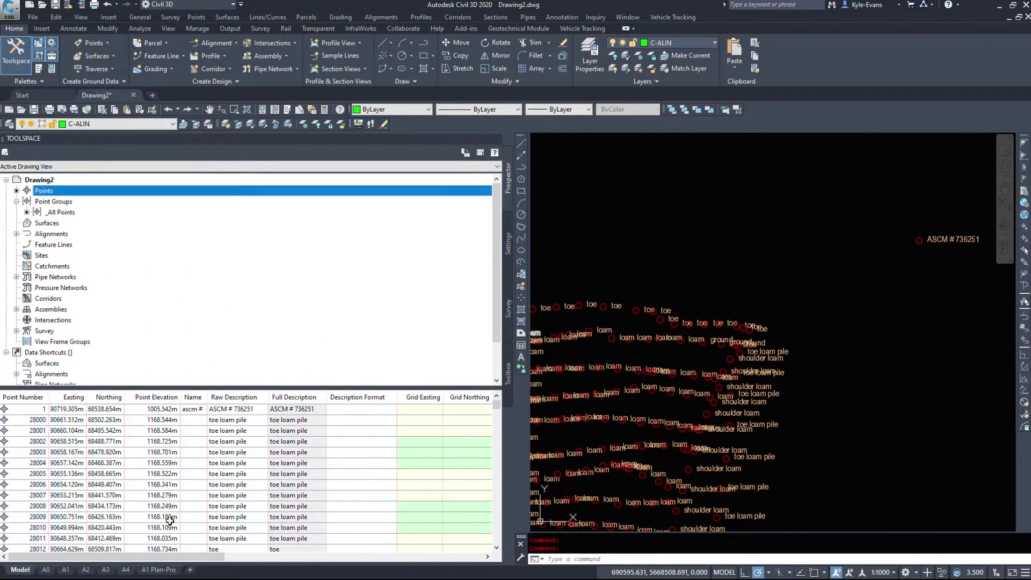
pyautogui.scroll(-2, 90, 449)
pyautogui.scroll(2, 90, 449)
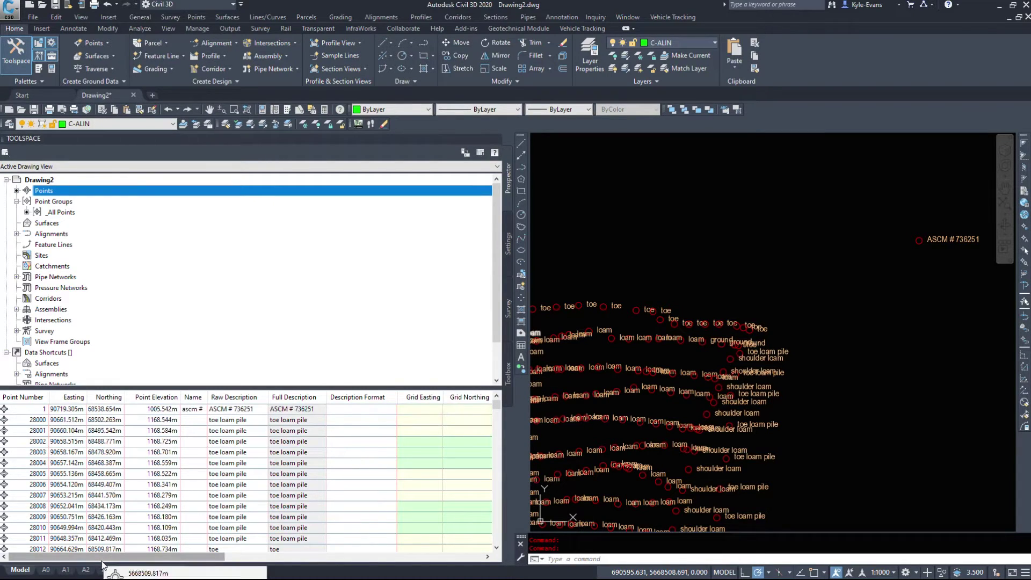
pyautogui.moveTo(123, 556); pyautogui.dragTo(59, 553)
# - List the points of the _All Points group and look through the entries
pyautogui.click(47, 189)
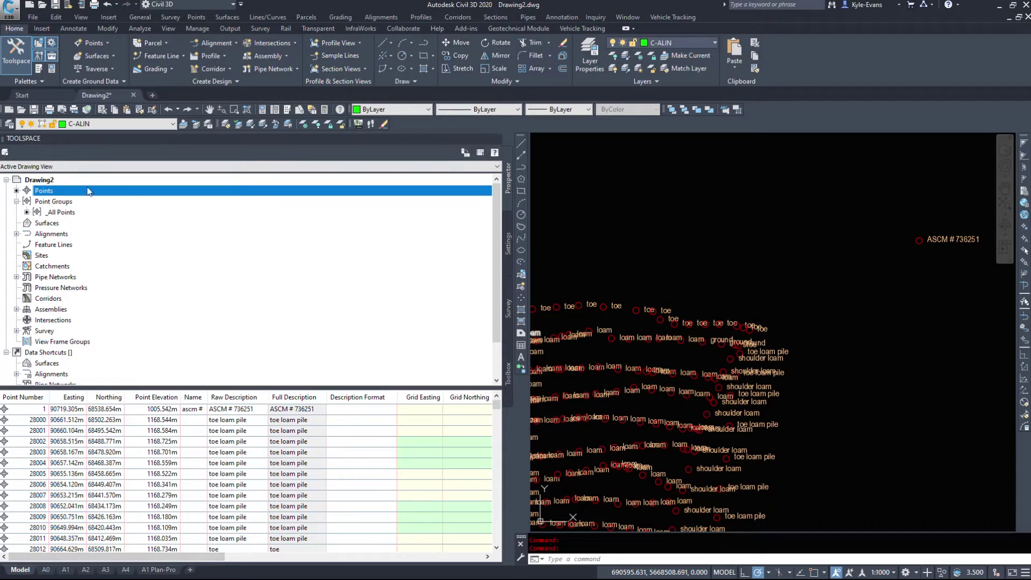
pyautogui.click(75, 213)
pyautogui.scroll(-11, 103, 463)
pyautogui.scroll(-20, 103, 463)
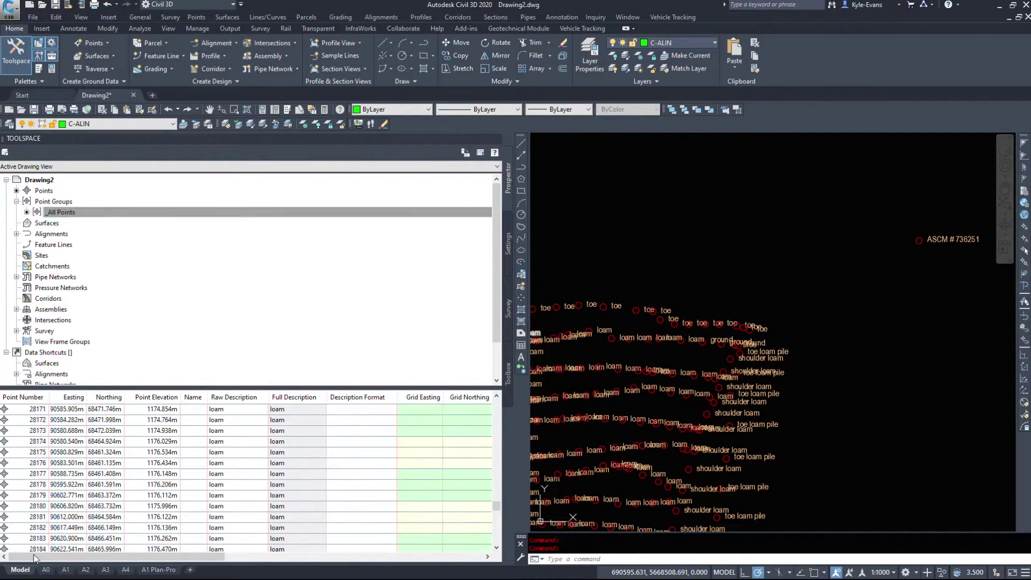
pyautogui.scroll(-9, 33, 538)
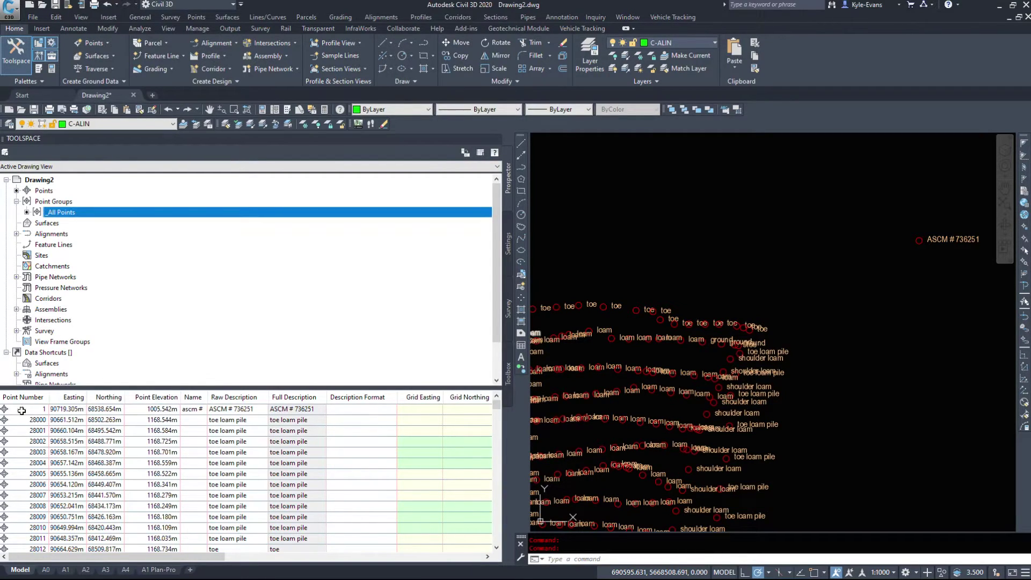
# - Select point 1 in the list and fit the Easting column to its full values
pyautogui.click(21, 411)
pyautogui.doubleClick(87, 397)
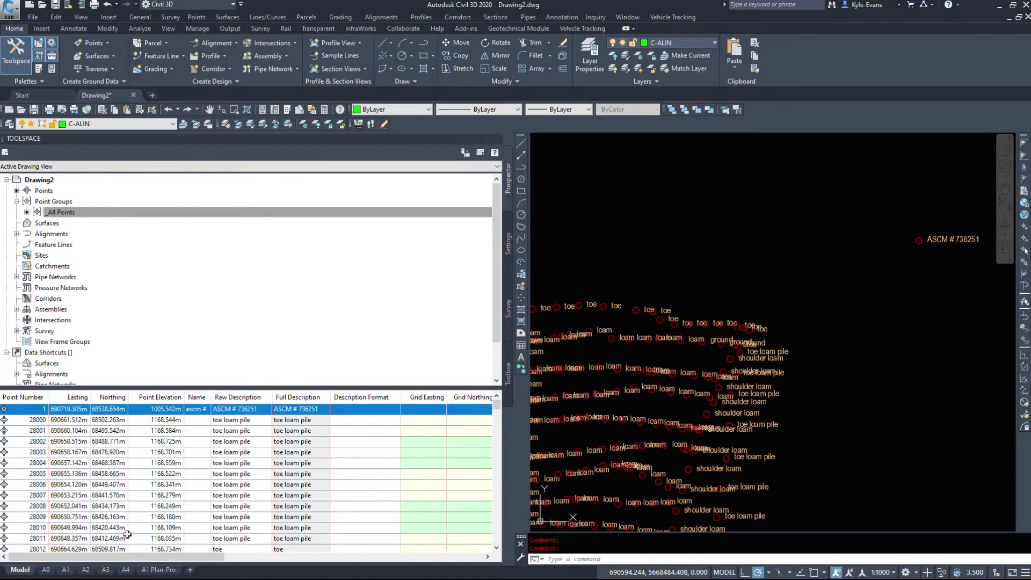
pyautogui.moveTo(157, 556)
pyautogui.mouseDown()
pyautogui.moveTo(344, 564)
pyautogui.moveTo(157, 562)
pyautogui.mouseUp()
# - Select all points in the list, look over the label styles offered for editing the whole Point Label Style column, and dismiss the choice
pyautogui.click(369, 507)
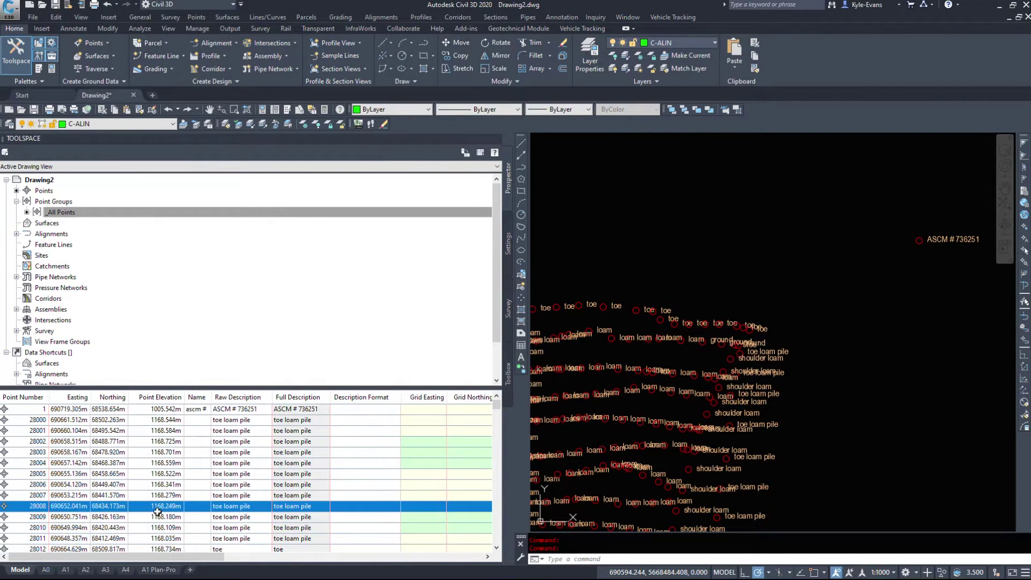
pyautogui.moveTo(155, 558); pyautogui.dragTo(380, 560)
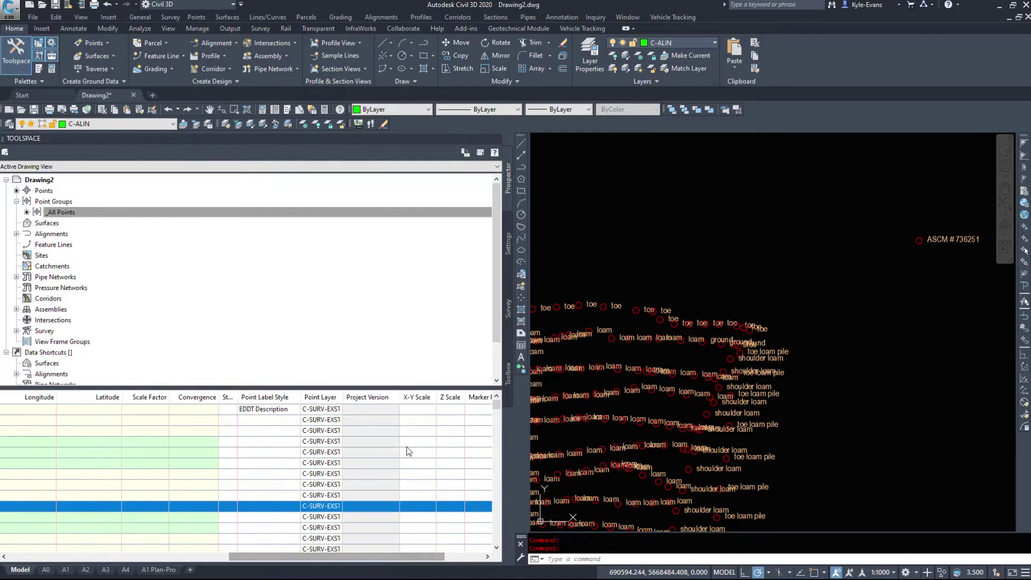
pyautogui.click(142, 422)
pyautogui.hotkey('ctrl', 'a')
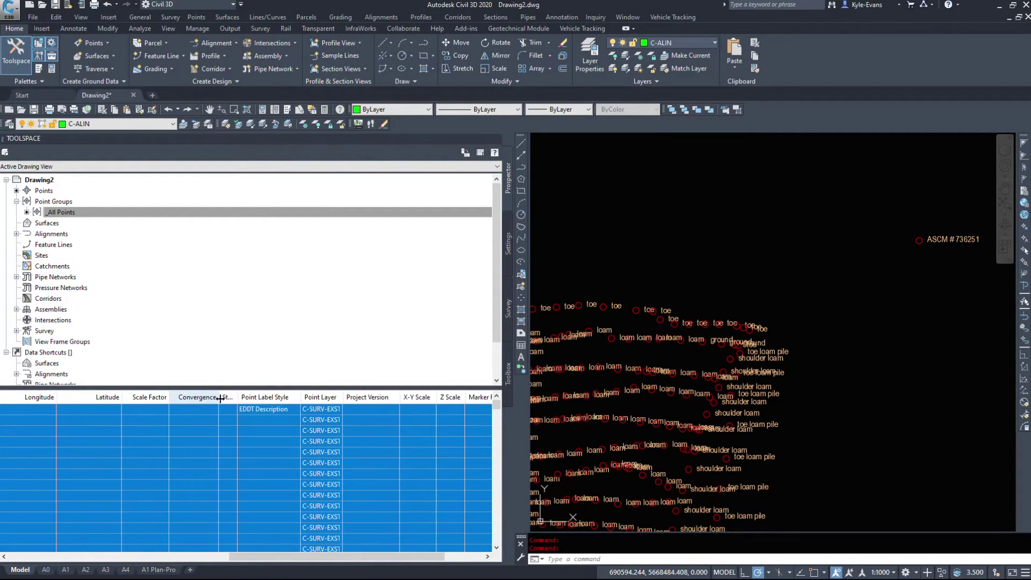
pyautogui.rightClick(278, 400)
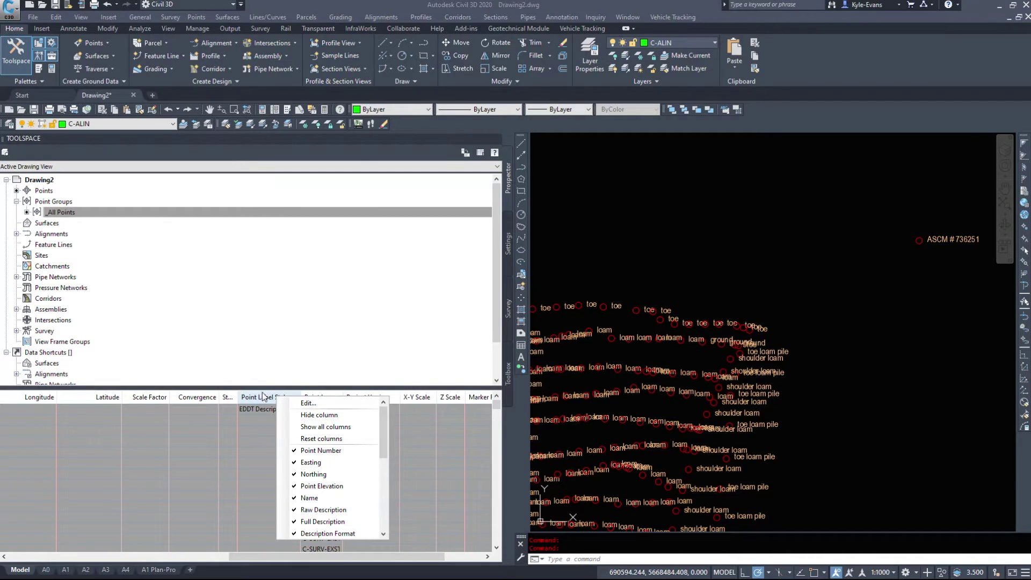
pyautogui.click(308, 407)
pyautogui.click(592, 214)
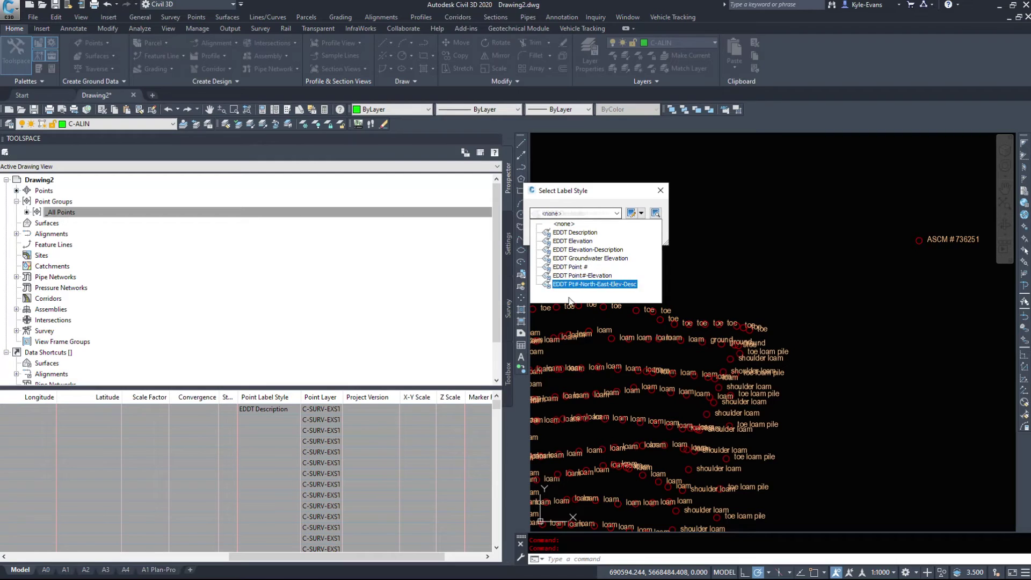
pyautogui.click(638, 192)
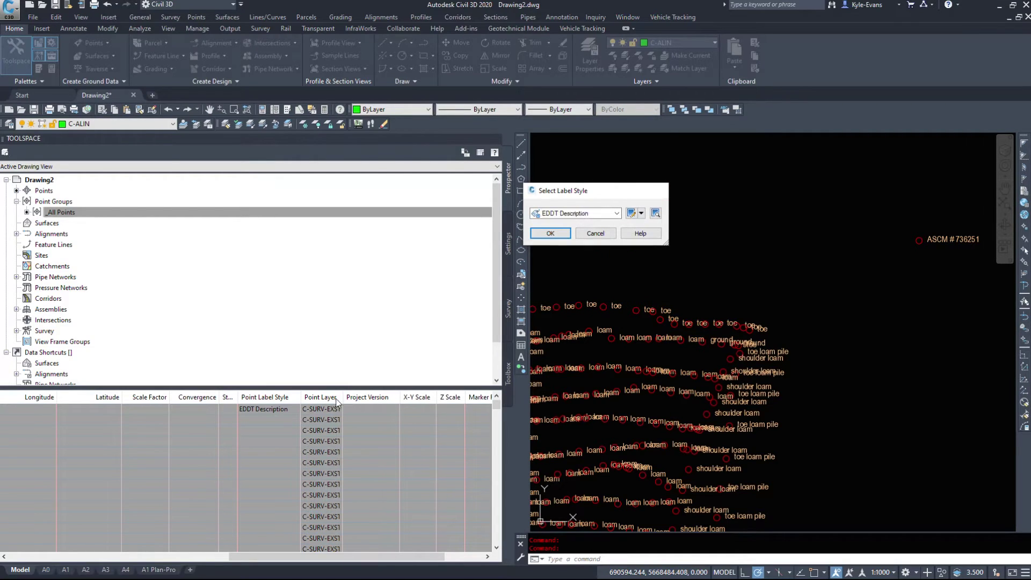
pyautogui.press('Return')
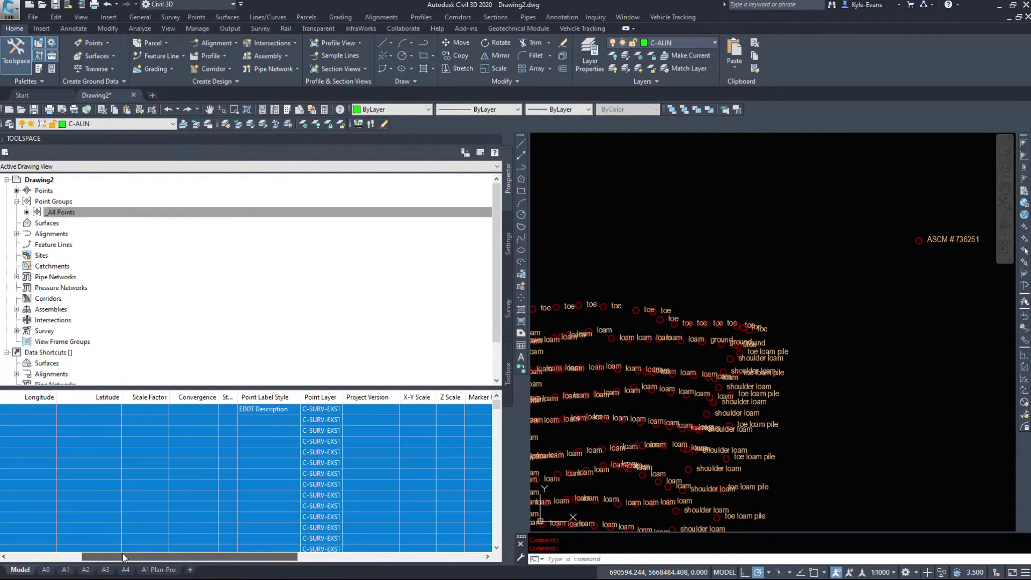
# - Examine the point labels in the drawing, selecting one loam point and comparing the point cluster with the separate ASCM # 736251 point
pyautogui.click(777, 226)
pyautogui.scroll(-6, 845, 178)
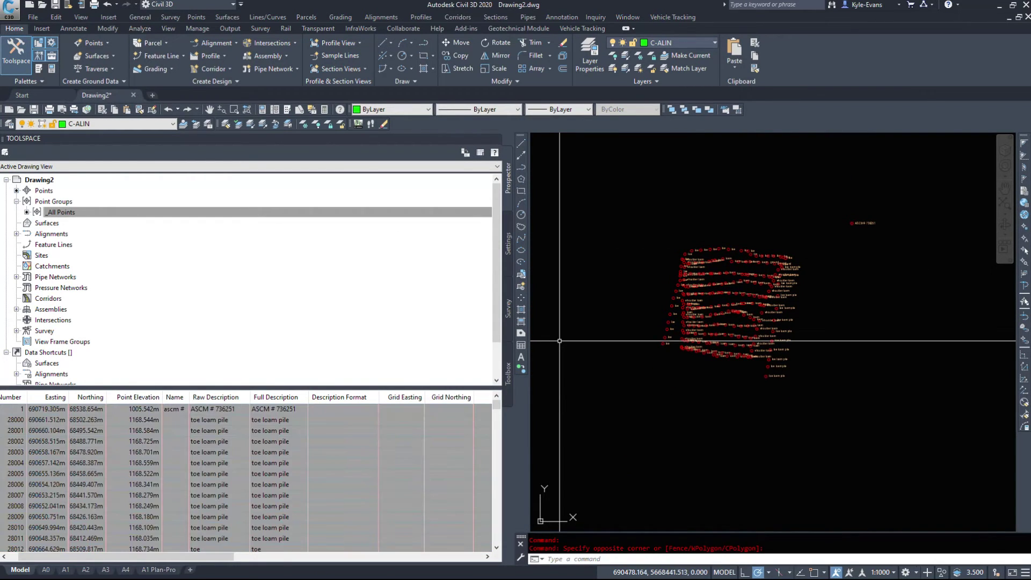
pyautogui.scroll(8, 750, 338)
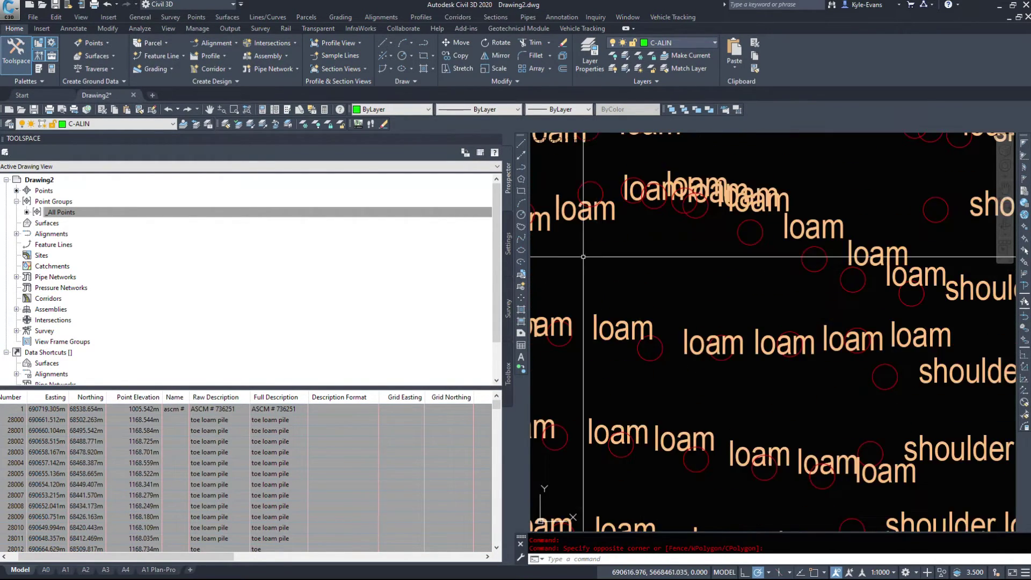
pyautogui.moveTo(663, 455); pyautogui.dragTo(676, 499, button='middle')
pyautogui.click(628, 304)
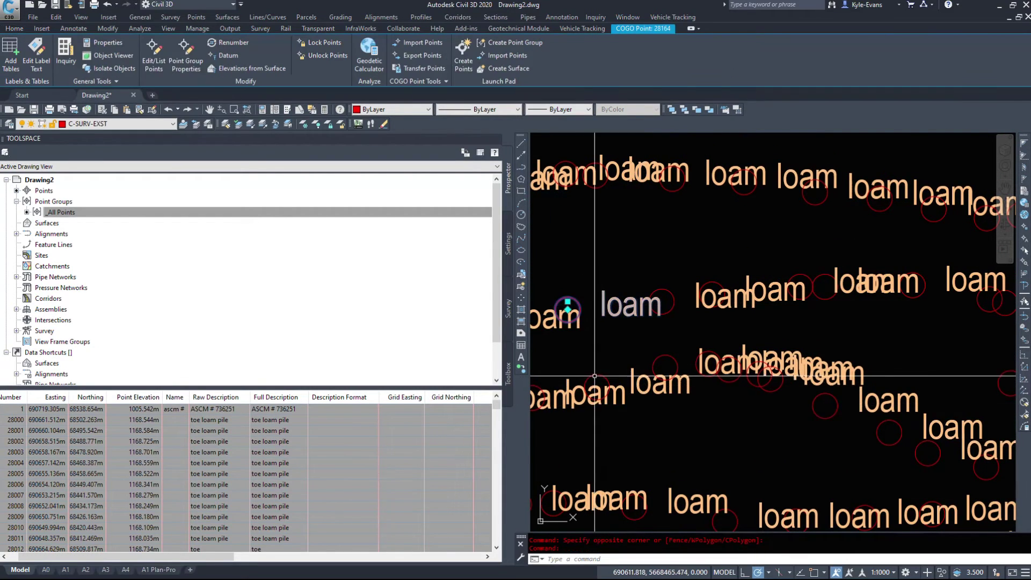
pyautogui.scroll(-8, 593, 377)
pyautogui.moveTo(625, 364); pyautogui.dragTo(799, 426, button='middle')
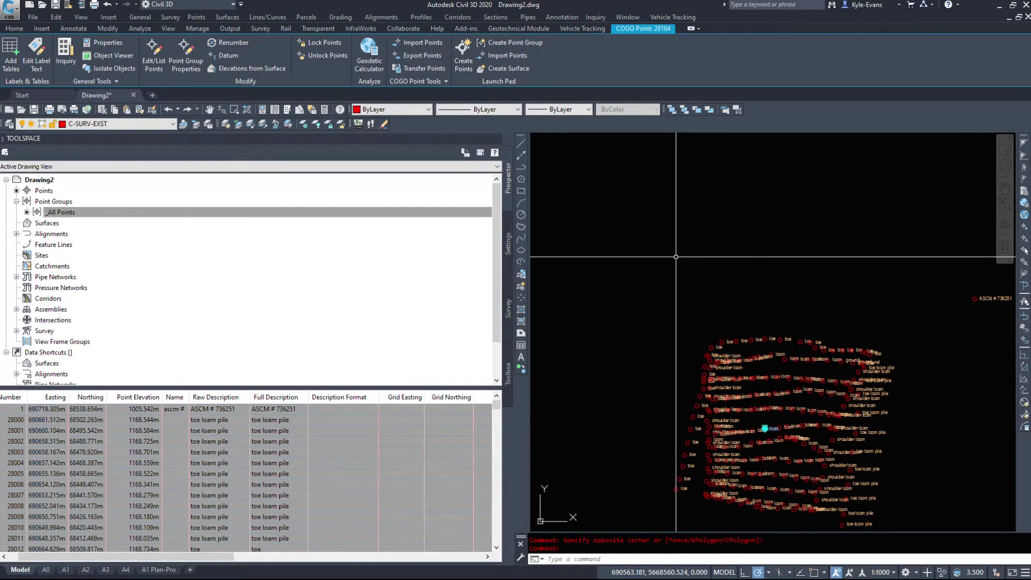
pyautogui.moveTo(732, 315); pyautogui.dragTo(634, 262, button='middle')
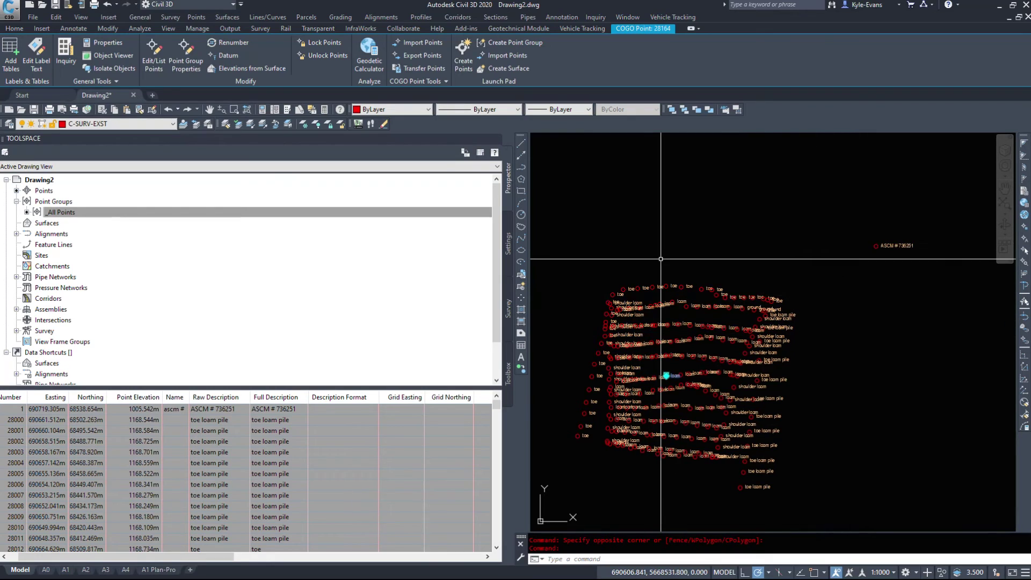
pyautogui.scroll(5, 907, 285)
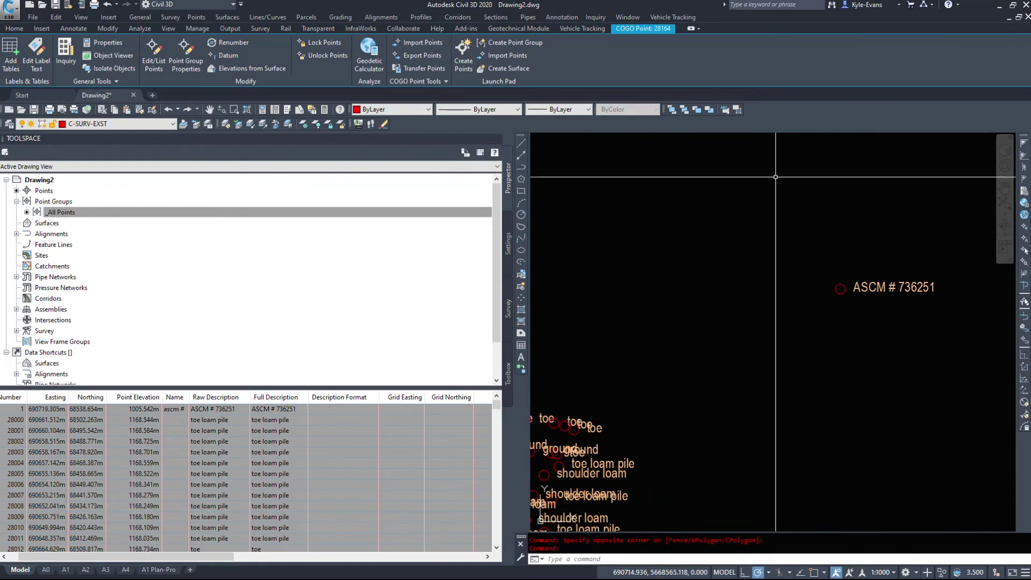
pyautogui.scroll(-6, 926, 304)
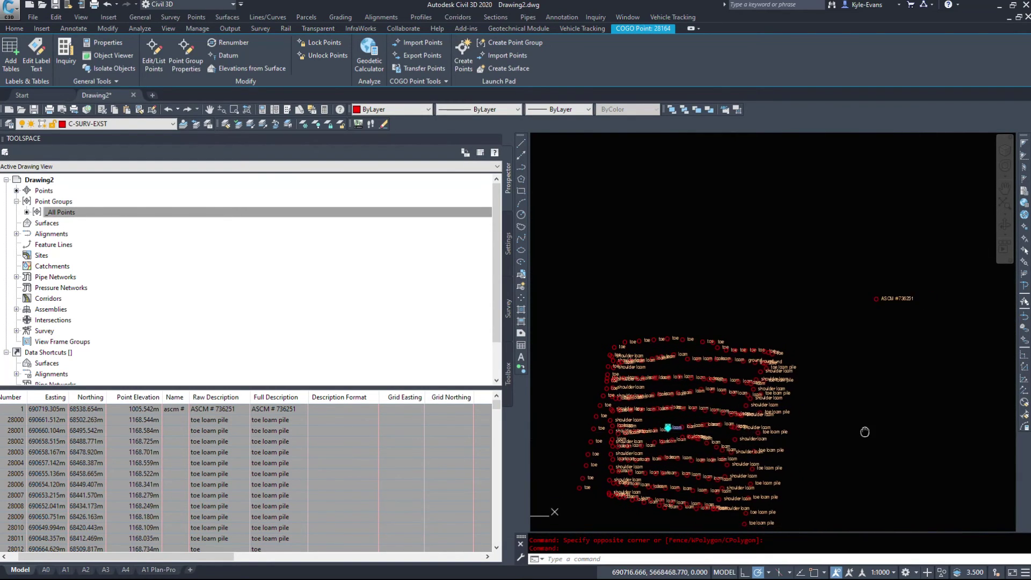
pyautogui.scroll(1, 796, 433)
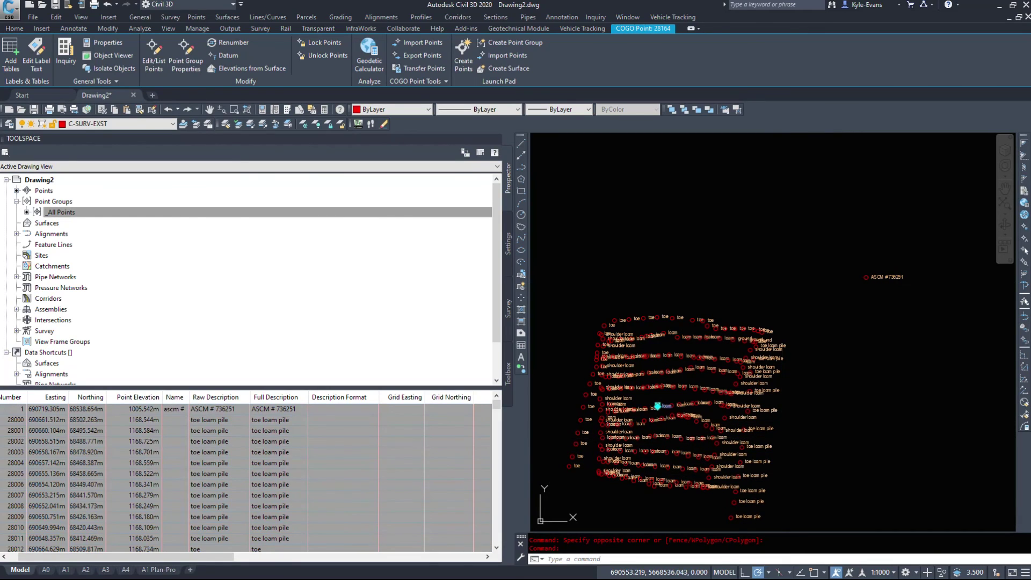